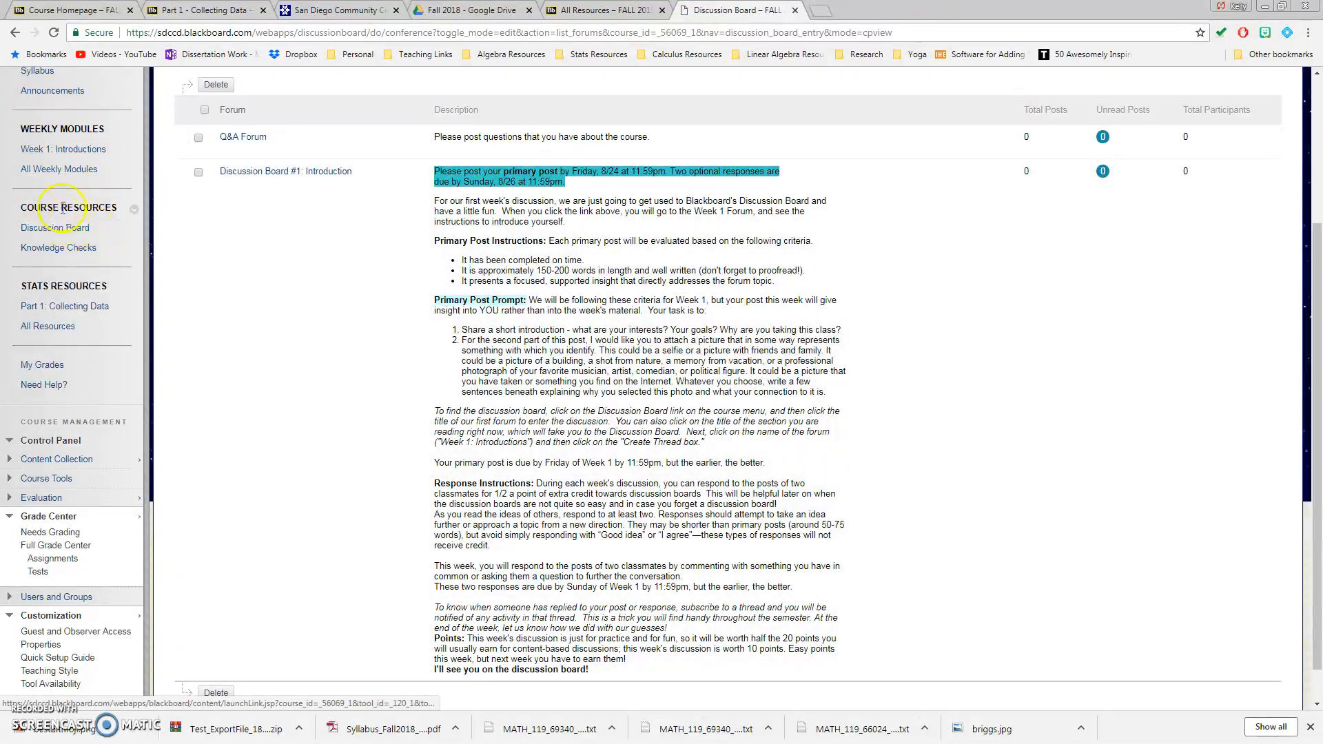
Open Discussion Board #1: Introduction from the Week 1 module and start a new thread in it.
{"action": "left_click", "coordinate": [68, 150]}
{"action": "scroll", "coordinate": [316, 508], "scroll_direction": "down", "scroll_amount": 10}
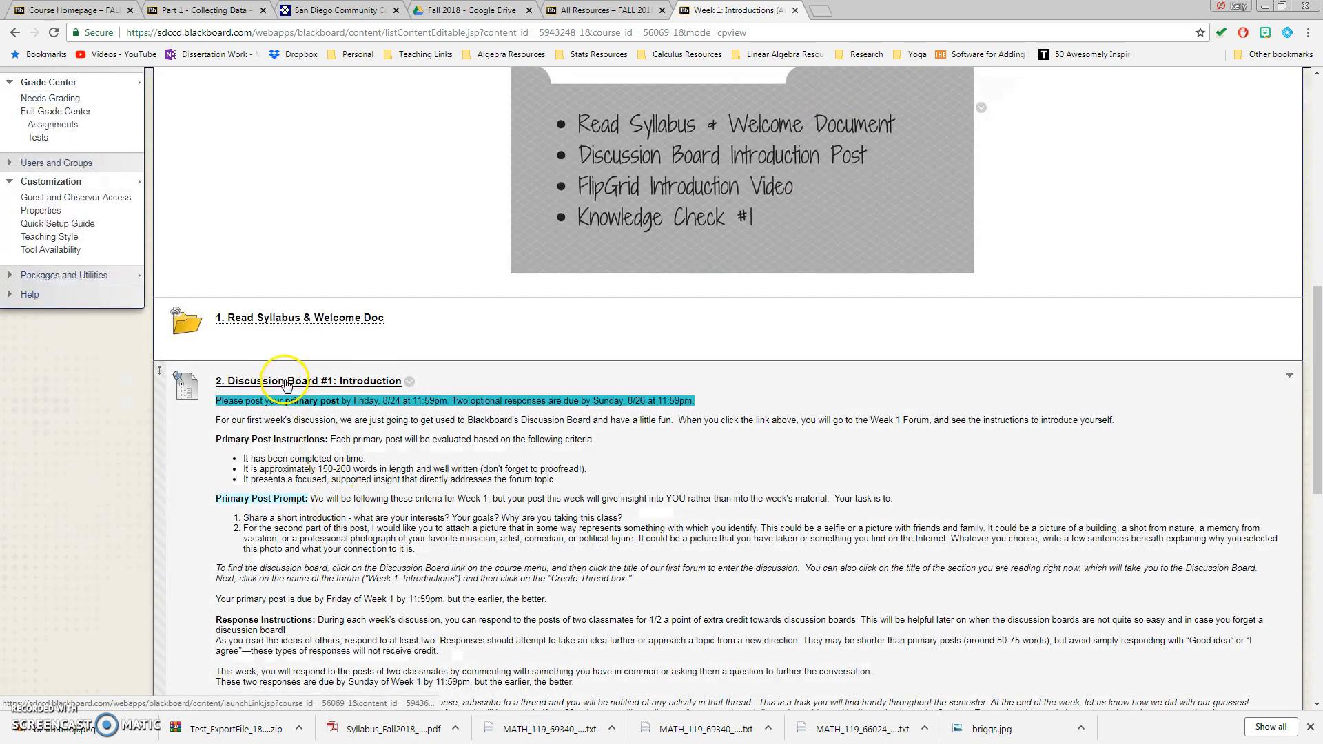
{"action": "left_click", "coordinate": [286, 383]}
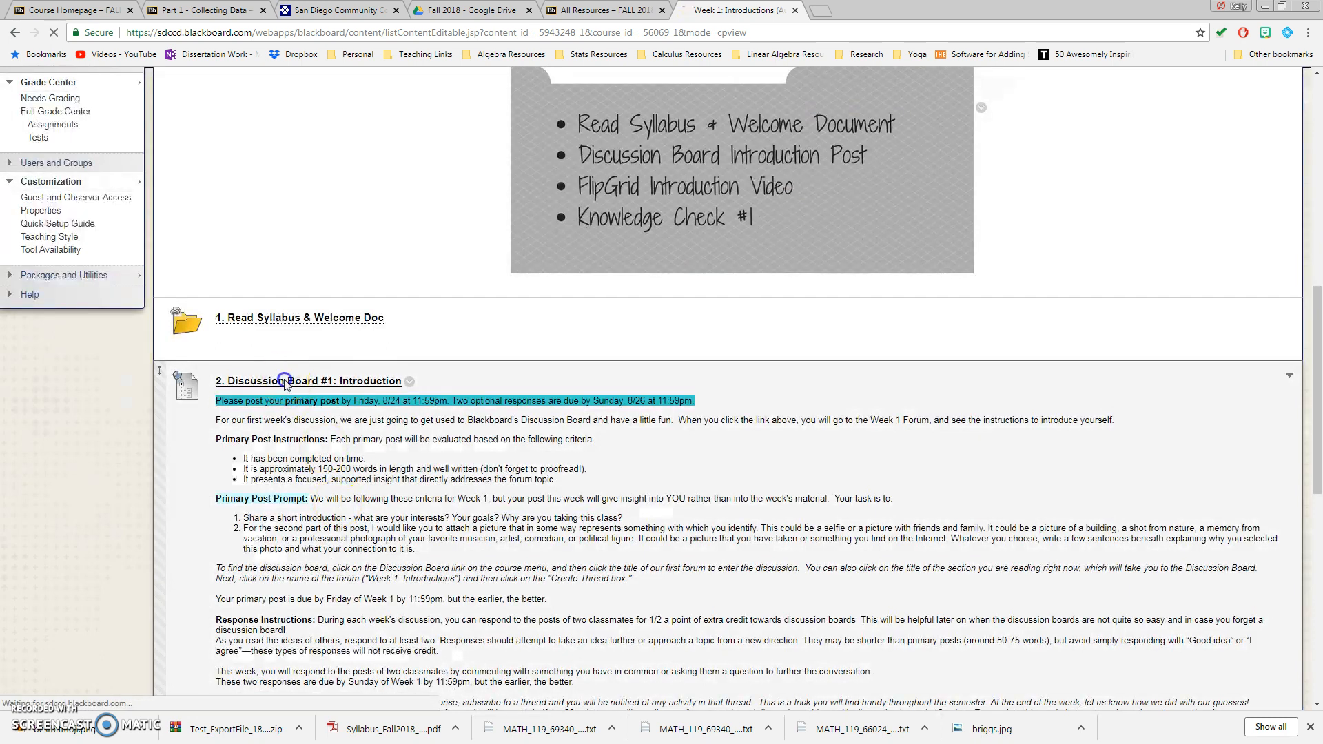
{"action": "left_click", "coordinate": [207, 268]}
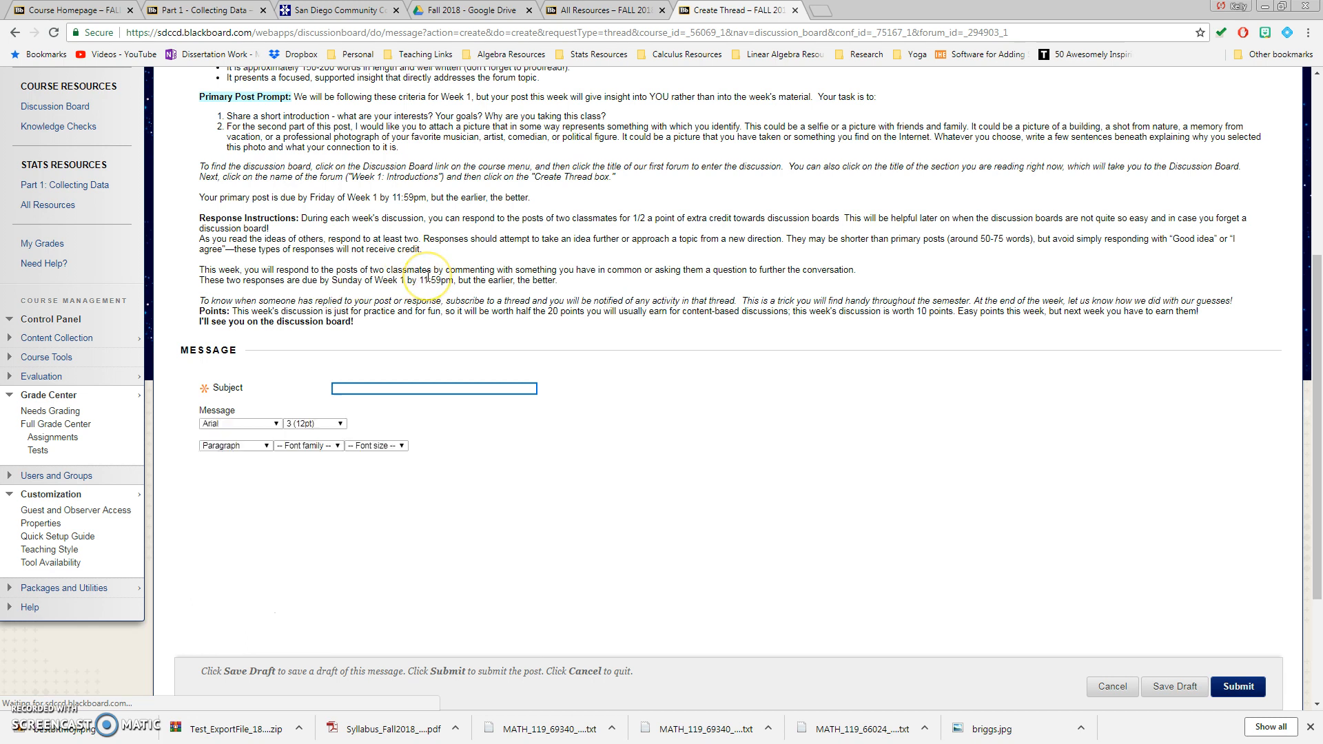
Give the thread the subject "Hi!" and write a short greeting with the author's first name in the message, following the first prompt.
{"action": "type", "text": "Hi!"}
{"action": "left_click", "coordinate": [581, 533]}
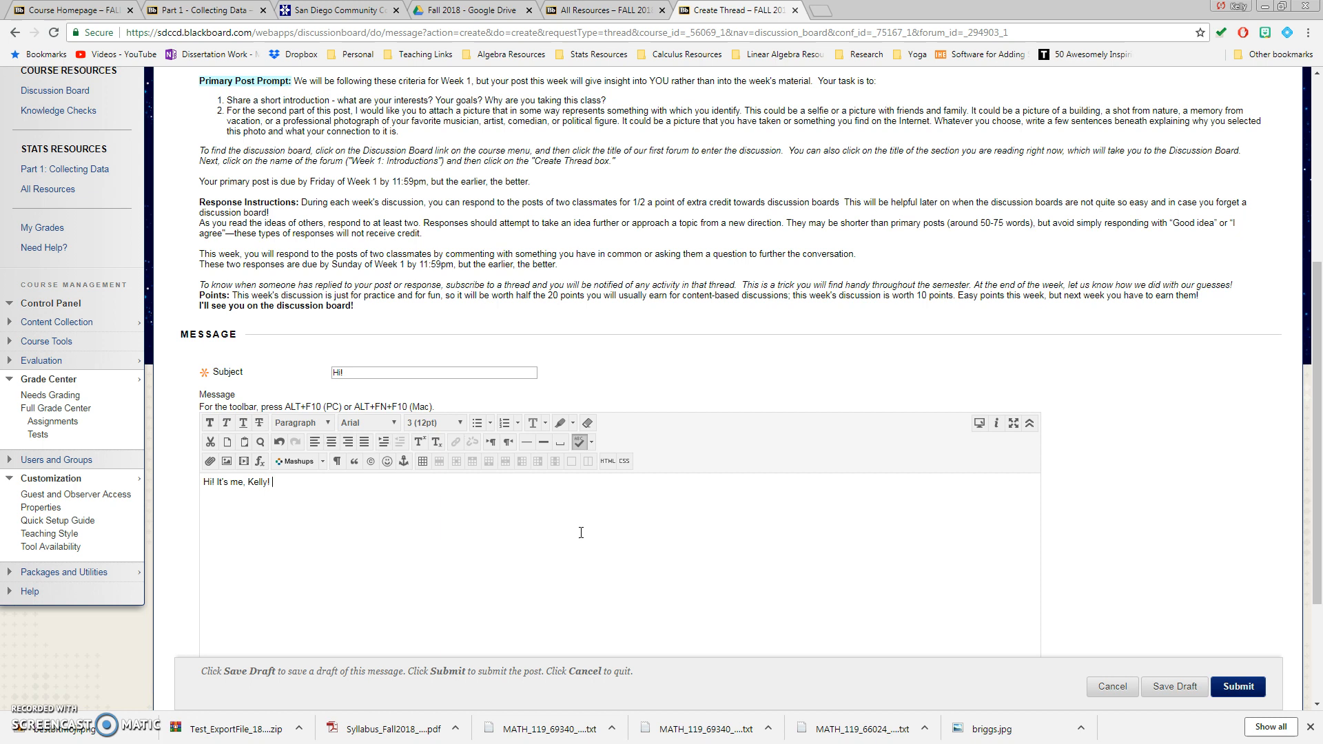
{"action": "left_click_drag", "start_coordinate": [227, 100], "coordinate": [632, 102]}
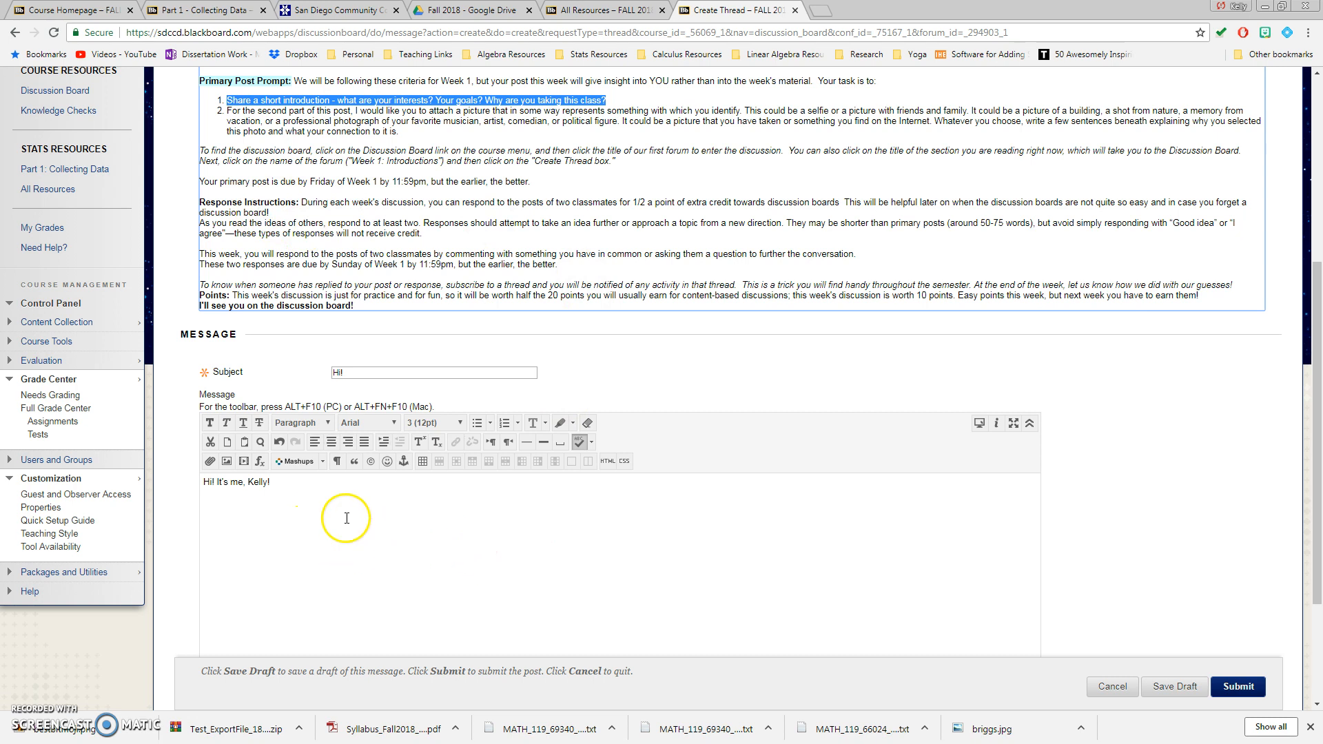
{"action": "left_click", "coordinate": [310, 492]}
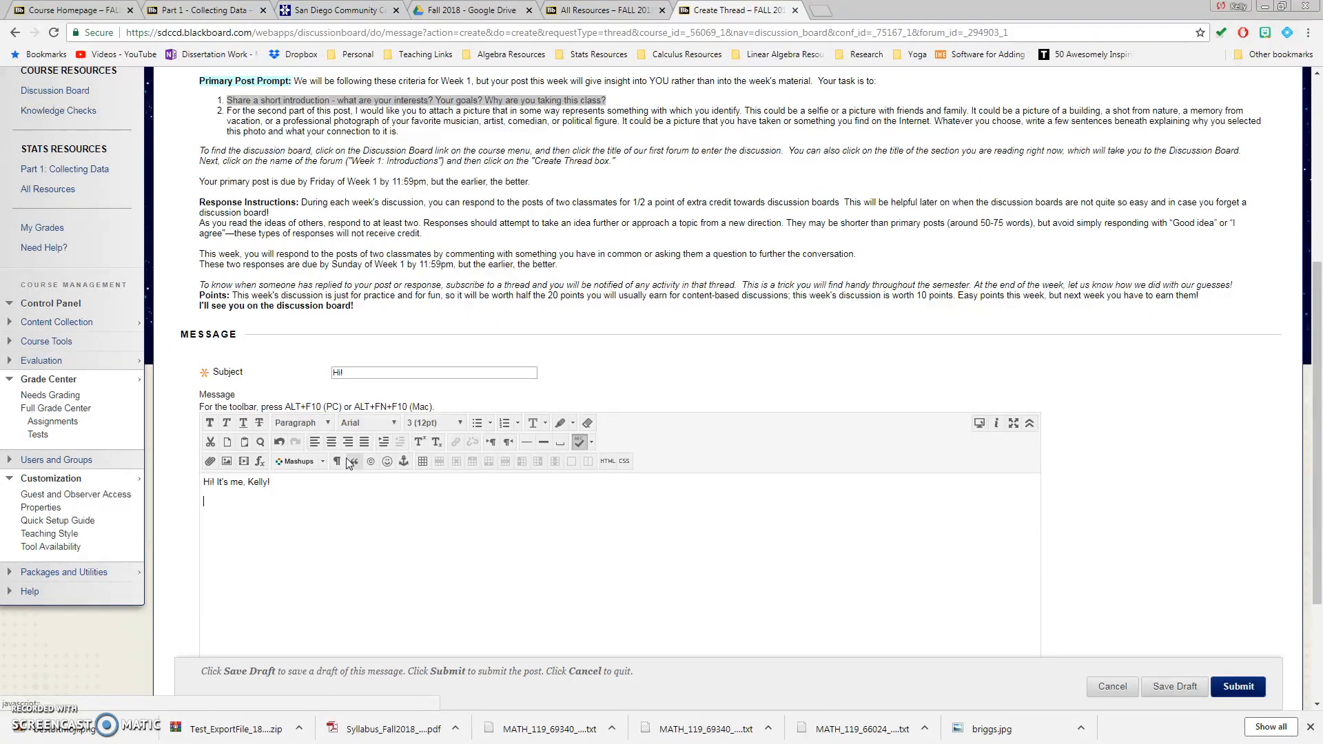
Start inserting an image below the greeting, choosing the donut photo from the computer's Pictures library.
{"action": "left_click_drag", "start_coordinate": [227, 111], "coordinate": [741, 111]}
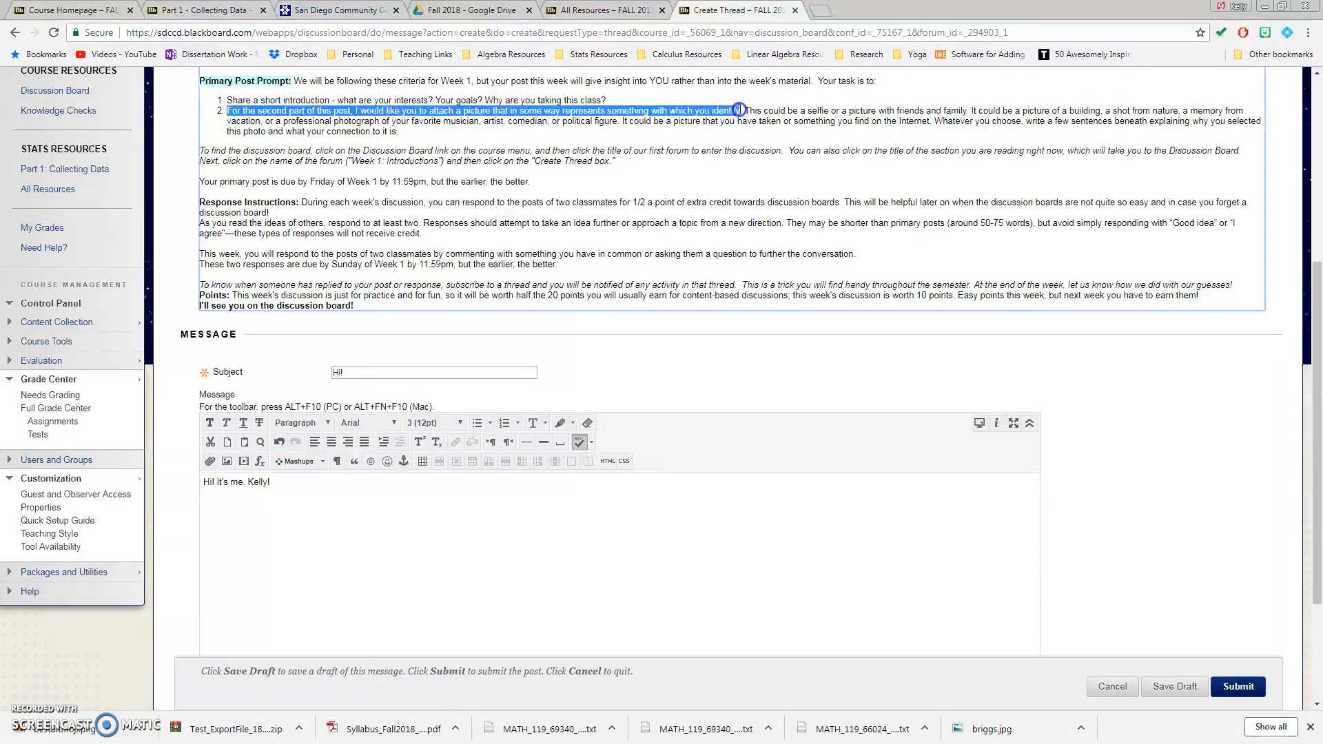
{"action": "left_click", "coordinate": [212, 506]}
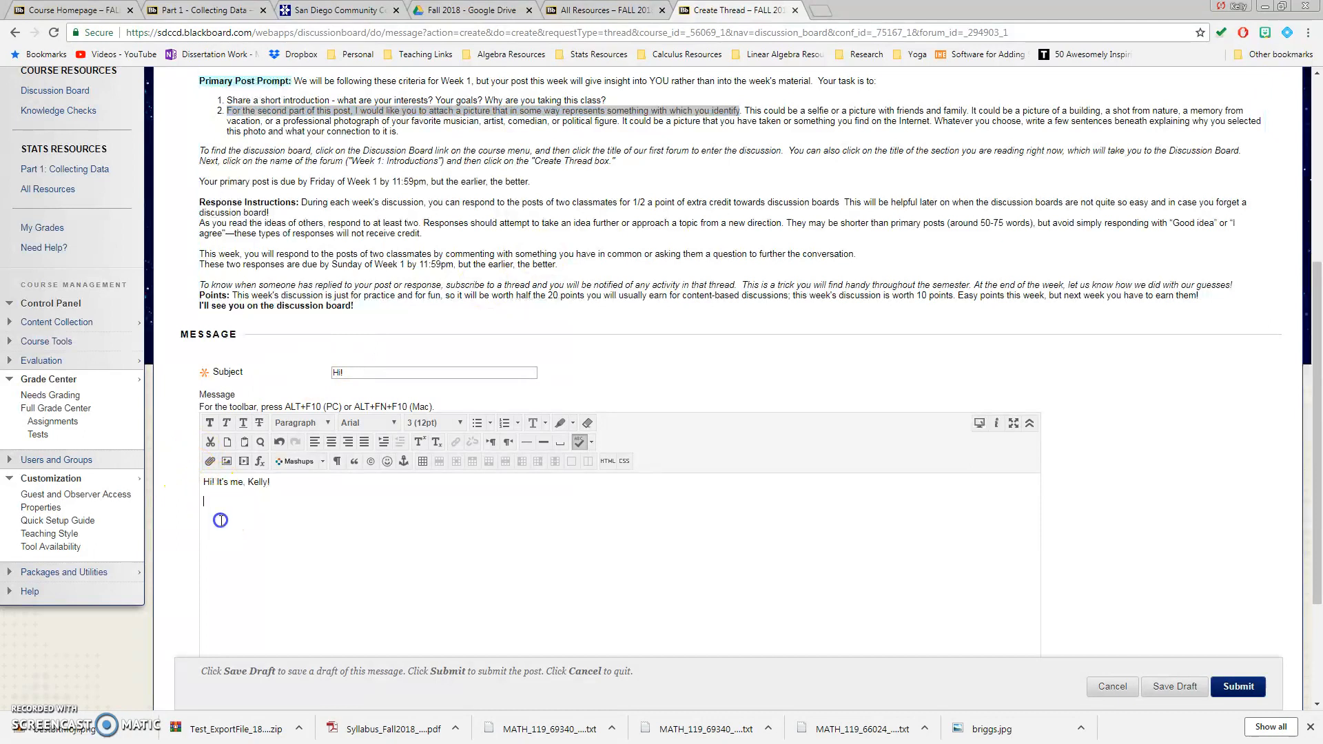
{"action": "left_click", "coordinate": [228, 461]}
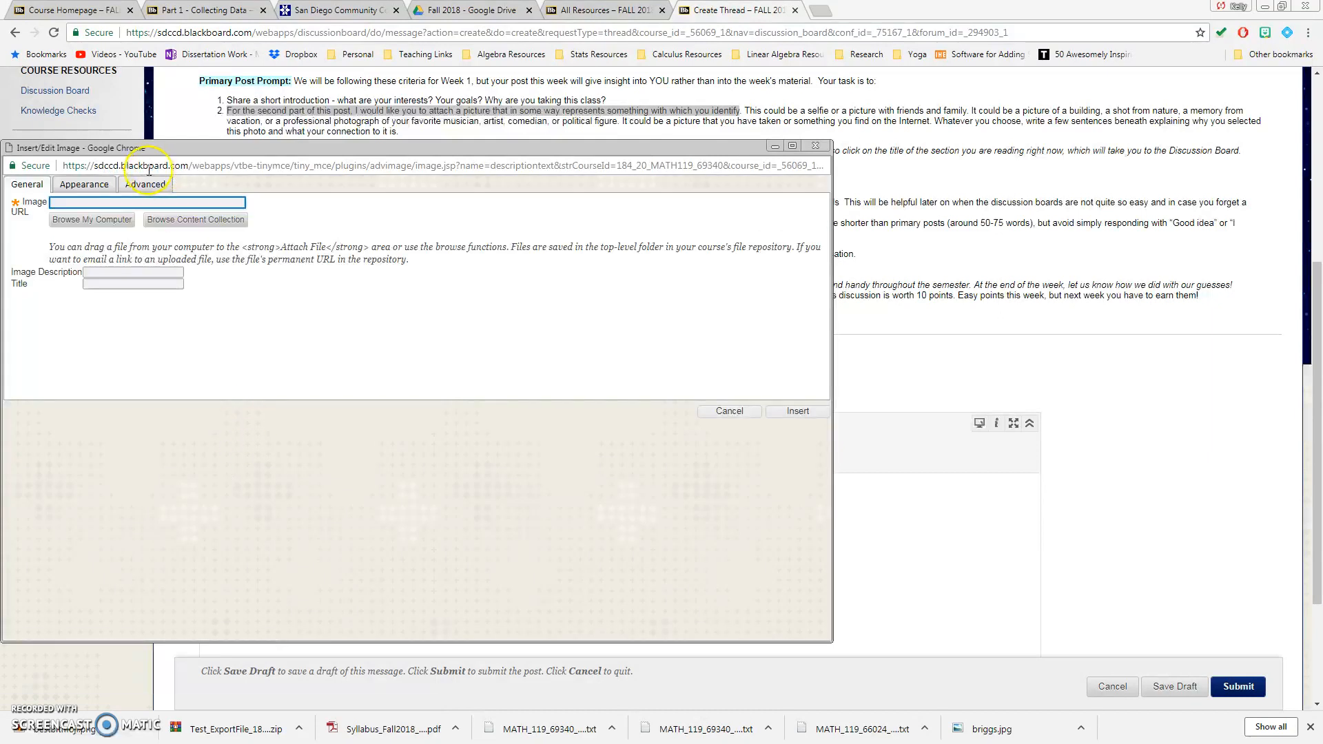
{"action": "left_click", "coordinate": [92, 219]}
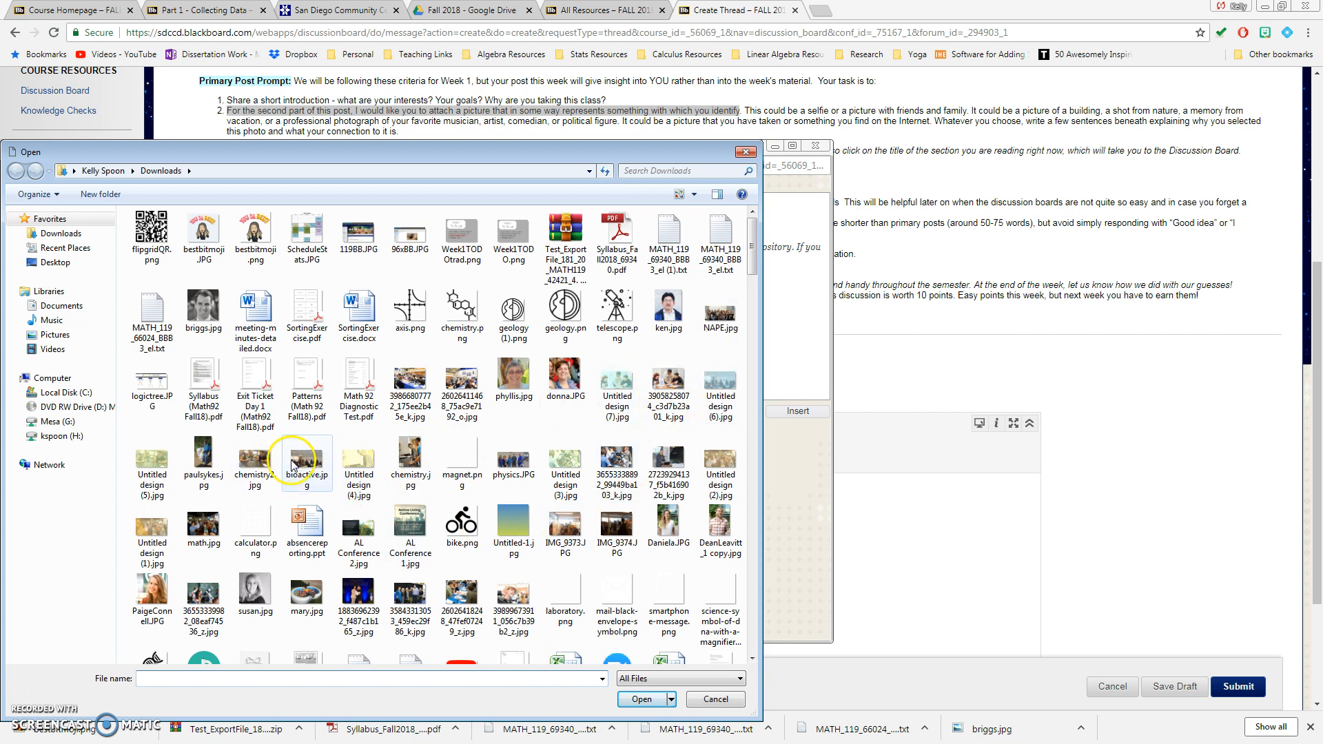
{"action": "left_click", "coordinate": [55, 335]}
{"action": "double_click", "coordinate": [186, 640]}
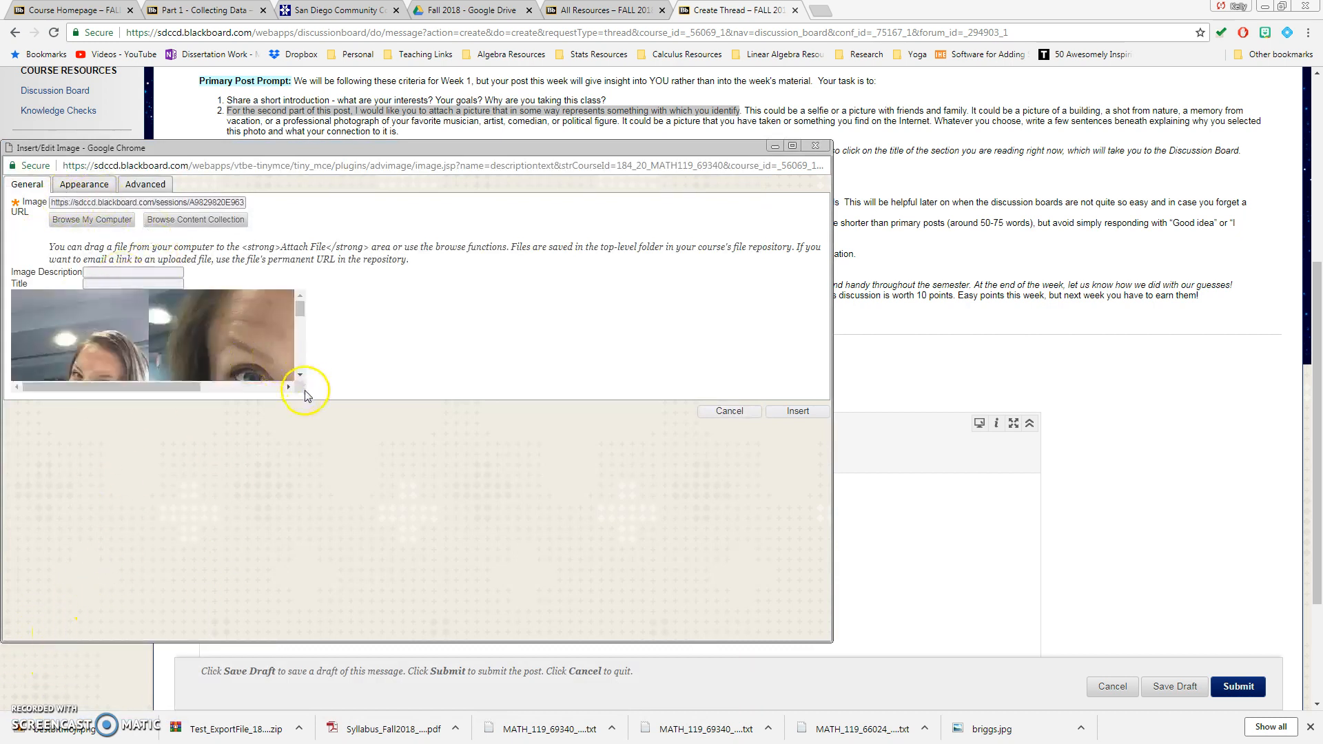
Describe the image as the author with donuts, set its width to 400 px with proportions constrained, and insert it.
{"action": "left_click", "coordinate": [288, 387]}
{"action": "left_click", "coordinate": [128, 271]}
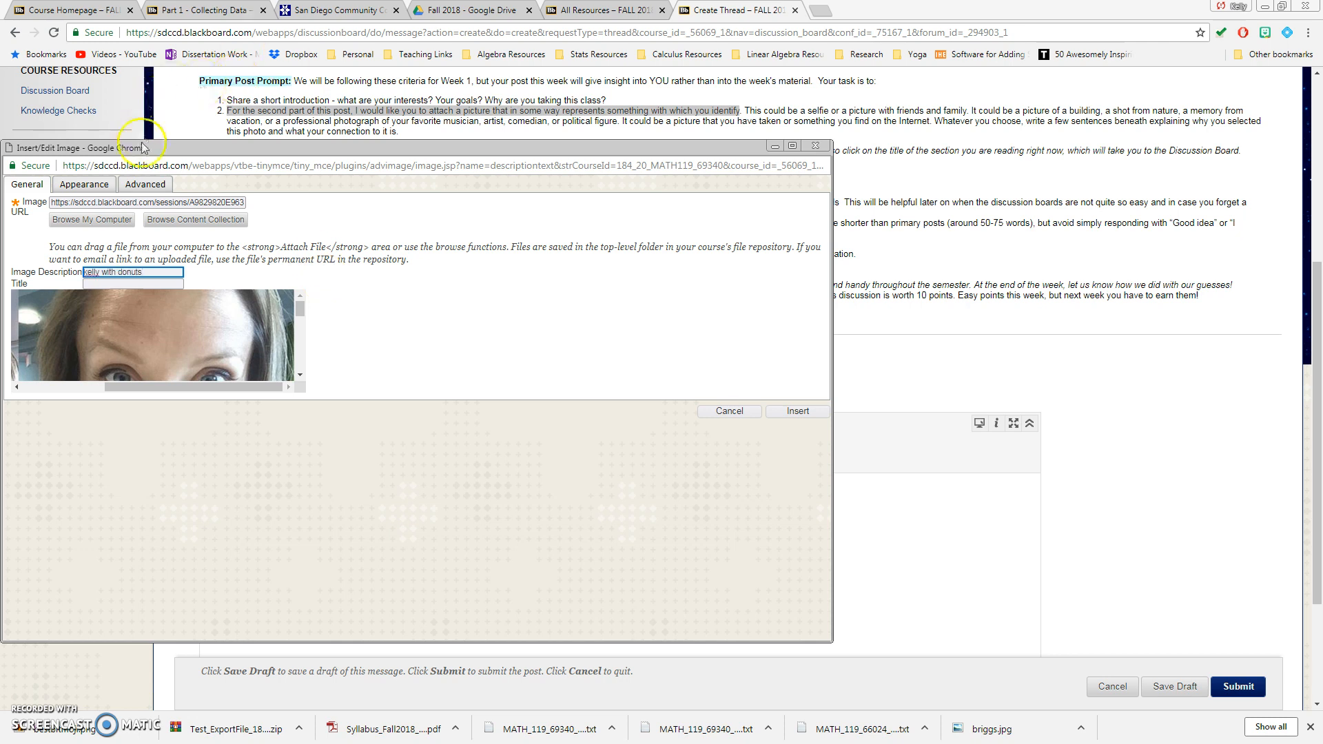
{"action": "left_click", "coordinate": [145, 184]}
{"action": "left_click", "coordinate": [84, 184]}
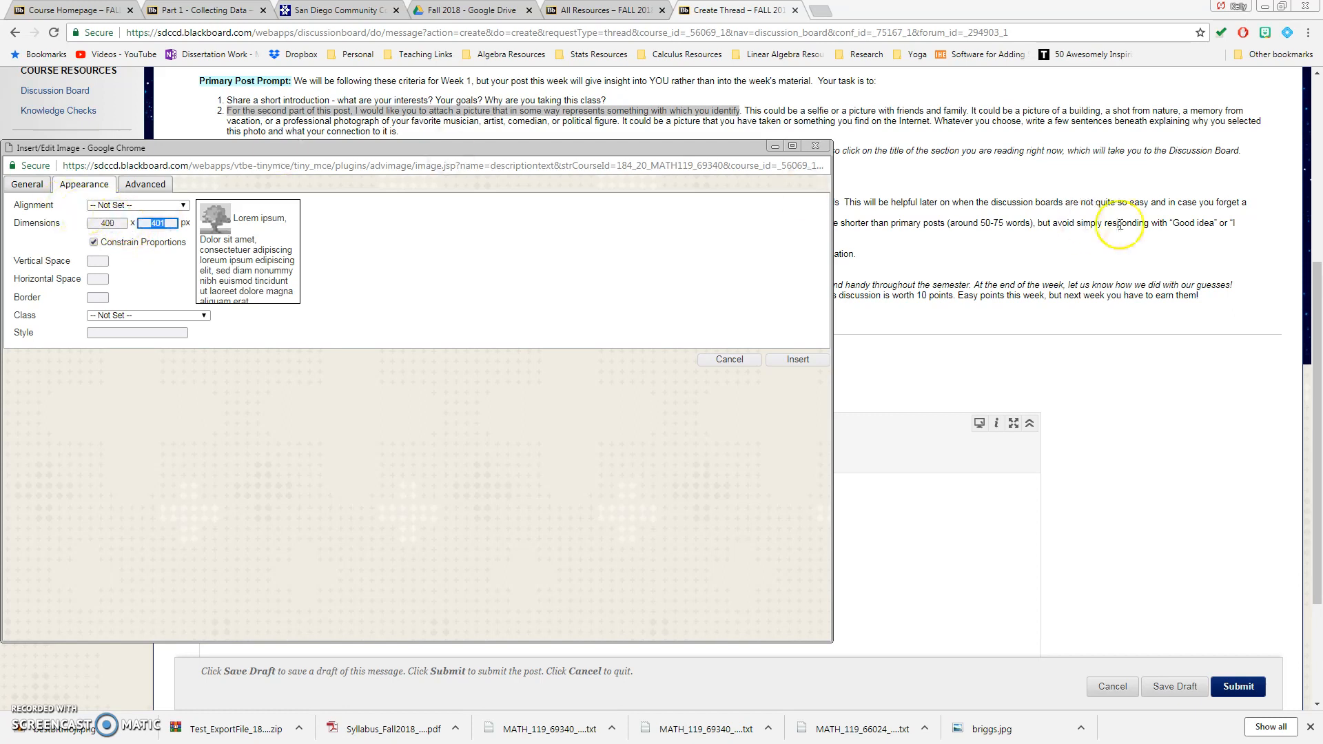
{"action": "left_click", "coordinate": [798, 359]}
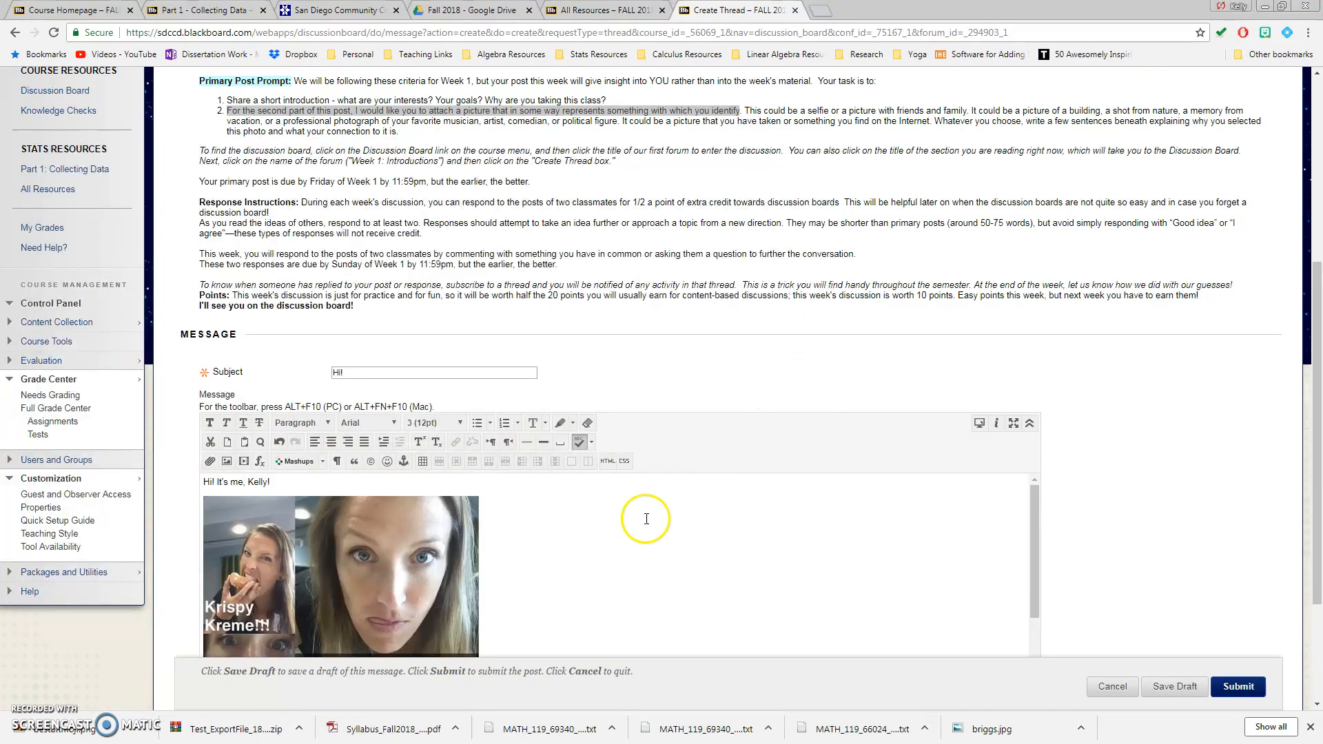
Add the text "Donuts are life. I love all donuts." on a new line below the picture.
{"action": "scroll", "coordinate": [938, 593], "scroll_direction": "down", "scroll_amount": 1}
{"action": "scroll", "coordinate": [689, 597], "scroll_direction": "down", "scroll_amount": 2}
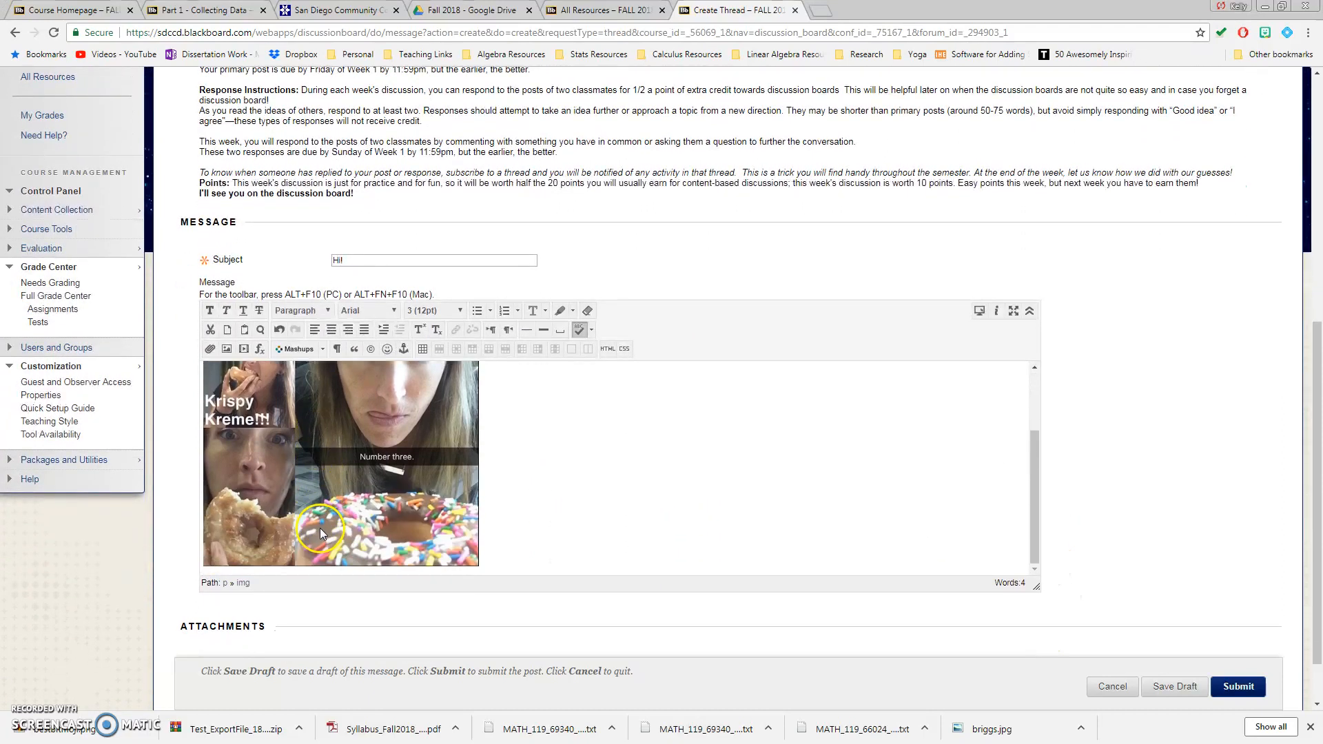
{"action": "scroll", "coordinate": [499, 506], "scroll_direction": "up", "scroll_amount": 2}
{"action": "scroll", "coordinate": [510, 510], "scroll_direction": "down", "scroll_amount": 1}
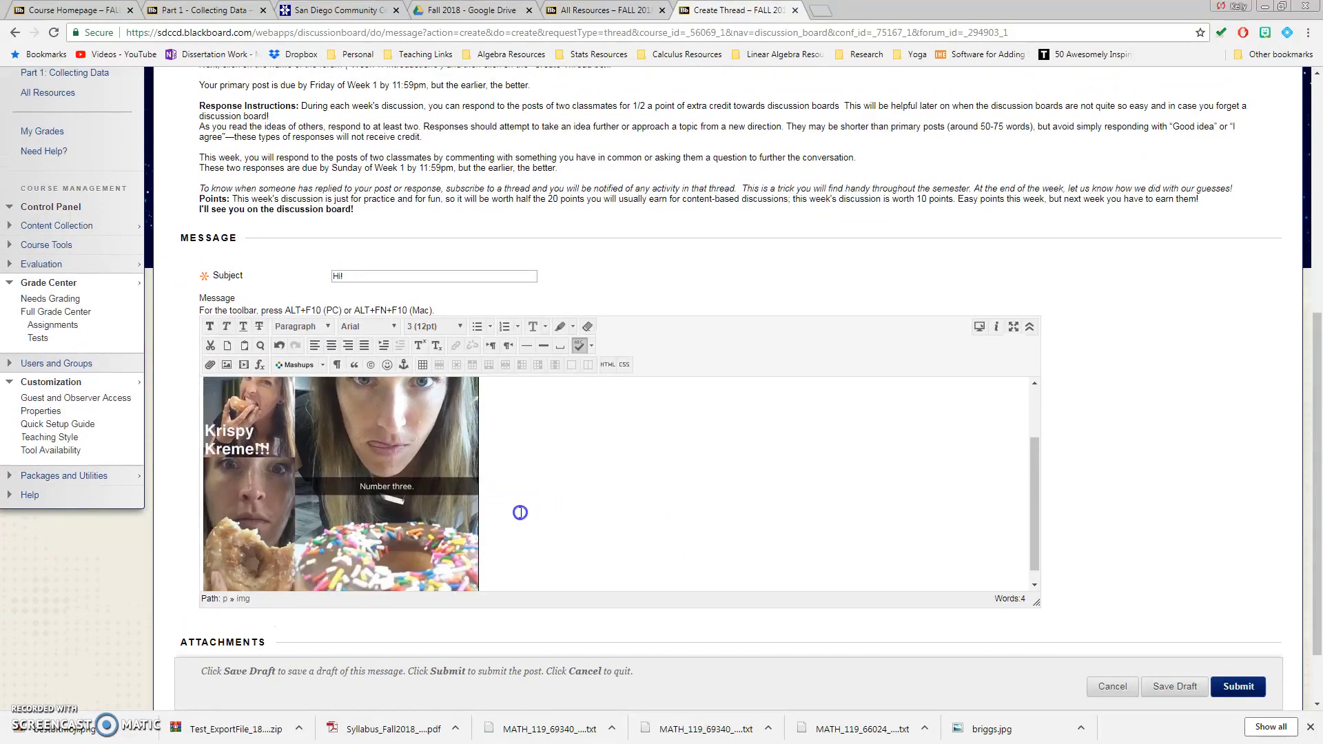
{"action": "type", "text": "\\"}
{"action": "key", "text": "Return"}
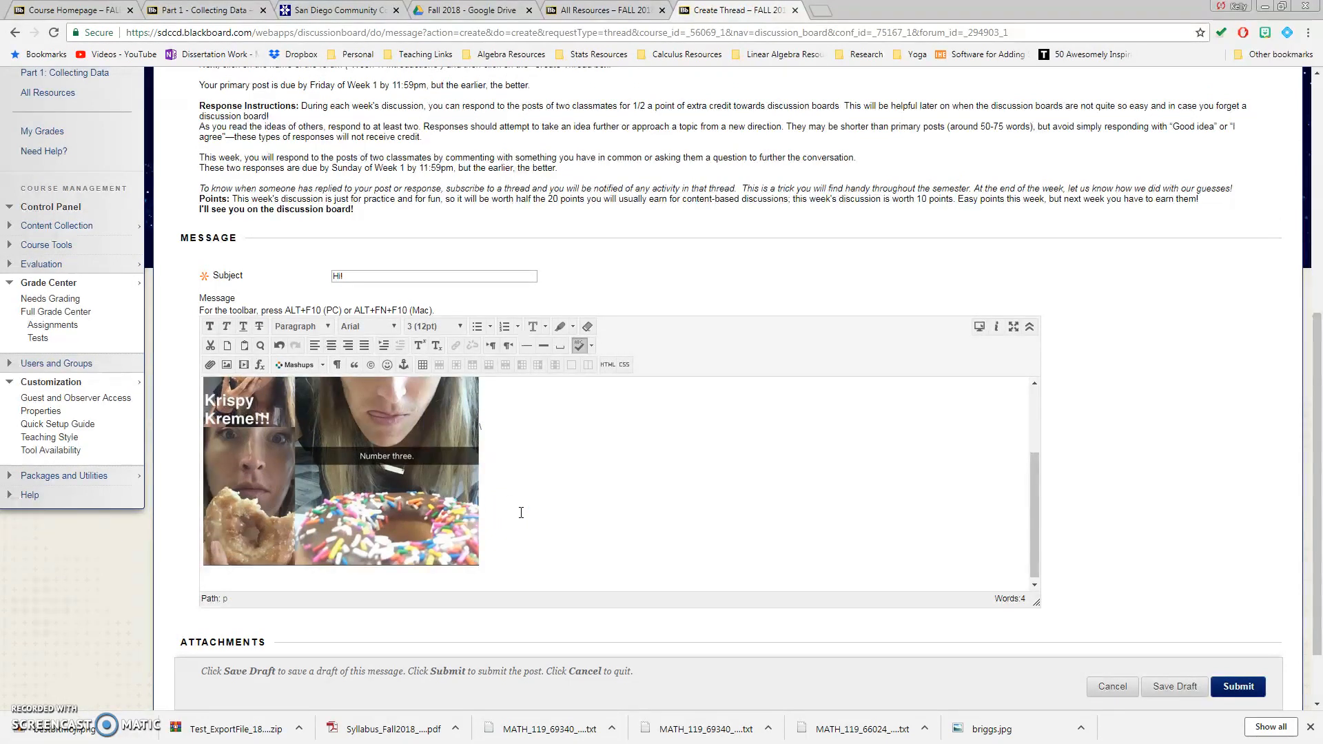
{"action": "scroll", "coordinate": [489, 193], "scroll_direction": "up", "scroll_amount": 1}
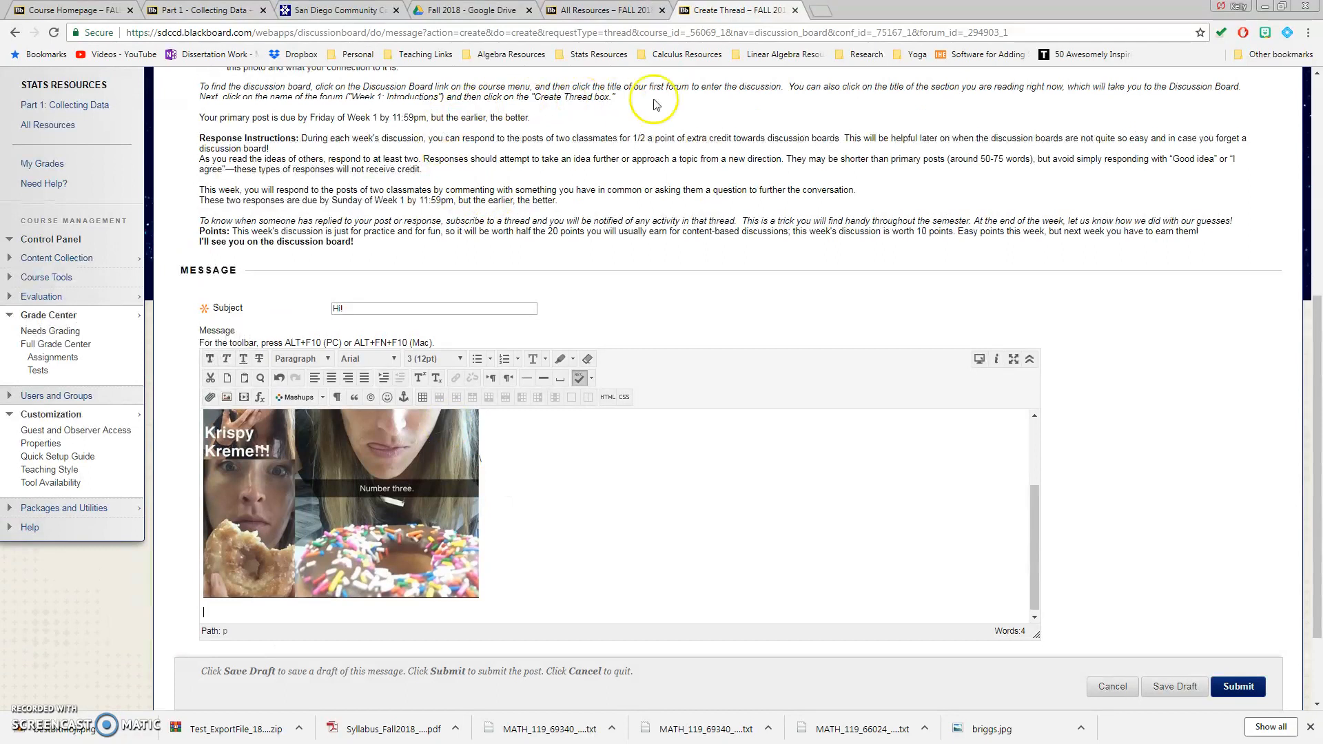
{"action": "scroll", "coordinate": [658, 105], "scroll_direction": "up", "scroll_amount": 1}
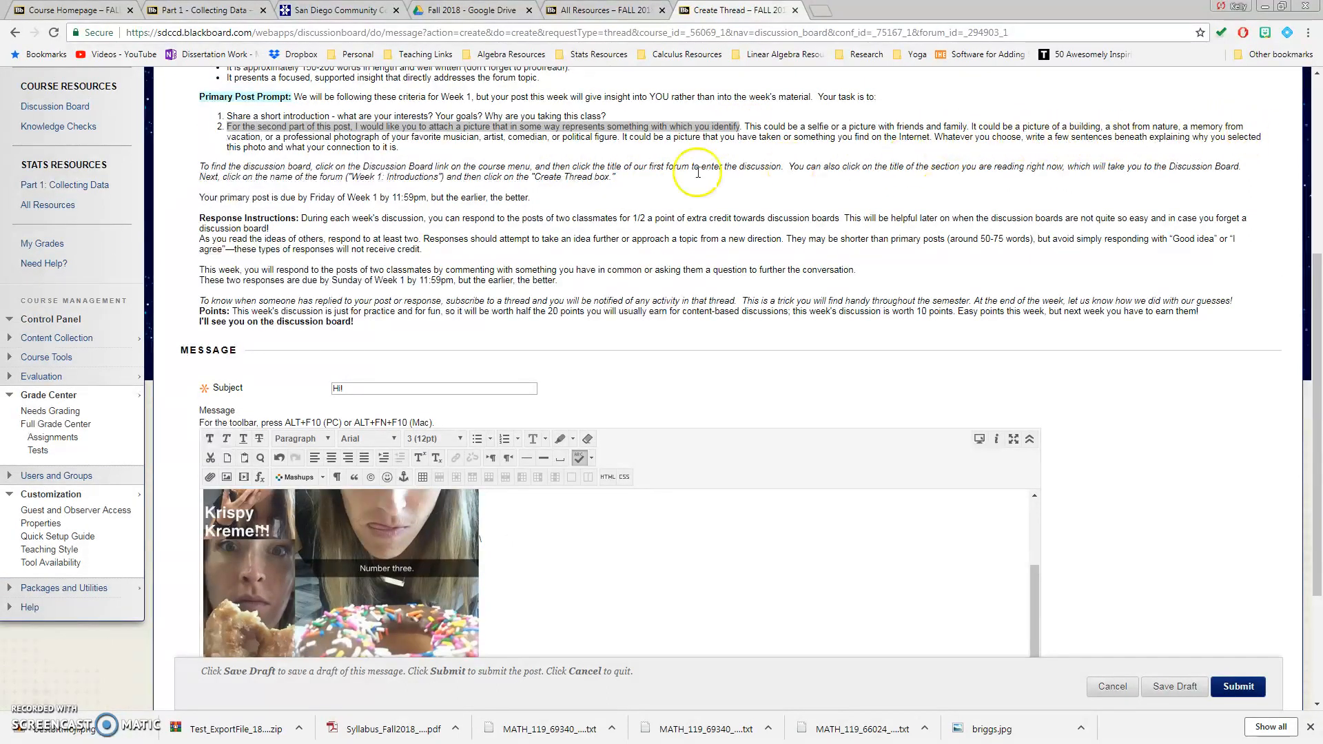
{"action": "scroll", "coordinate": [335, 562], "scroll_direction": "down", "scroll_amount": 3}
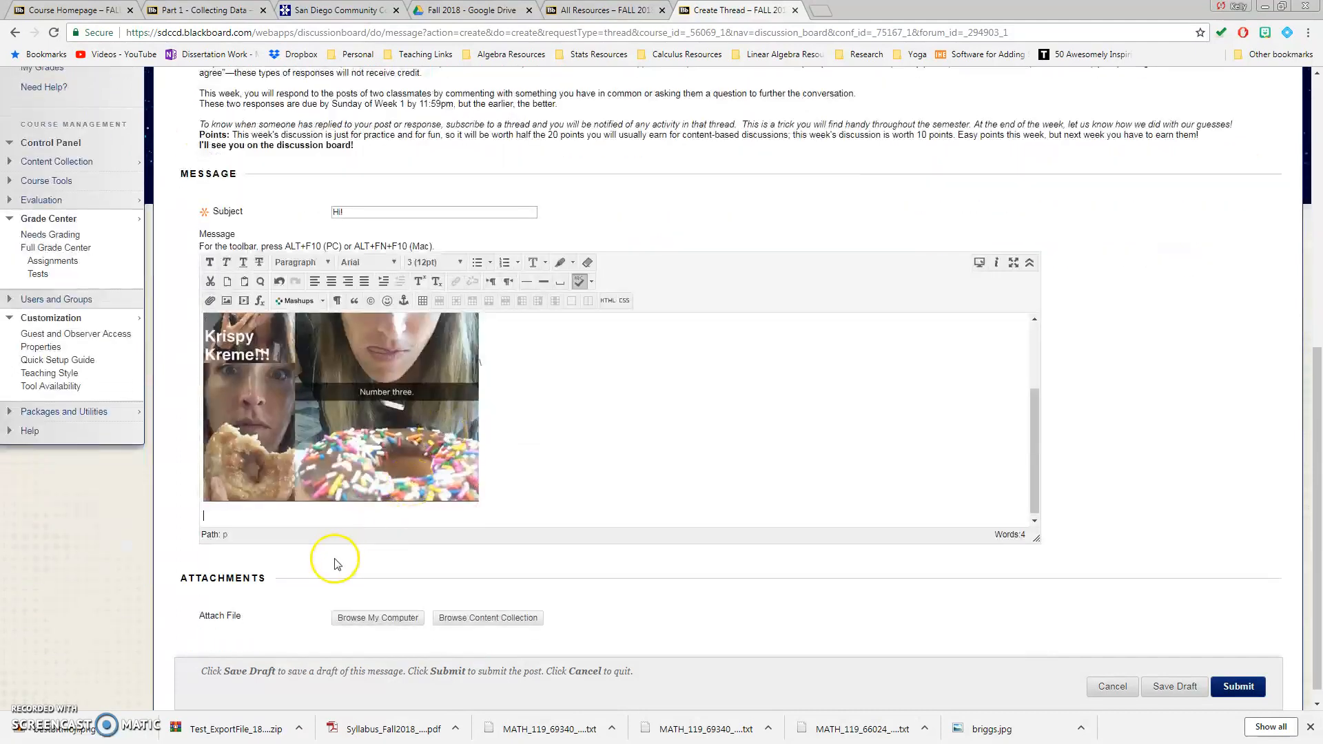
{"action": "left_click", "coordinate": [292, 517]}
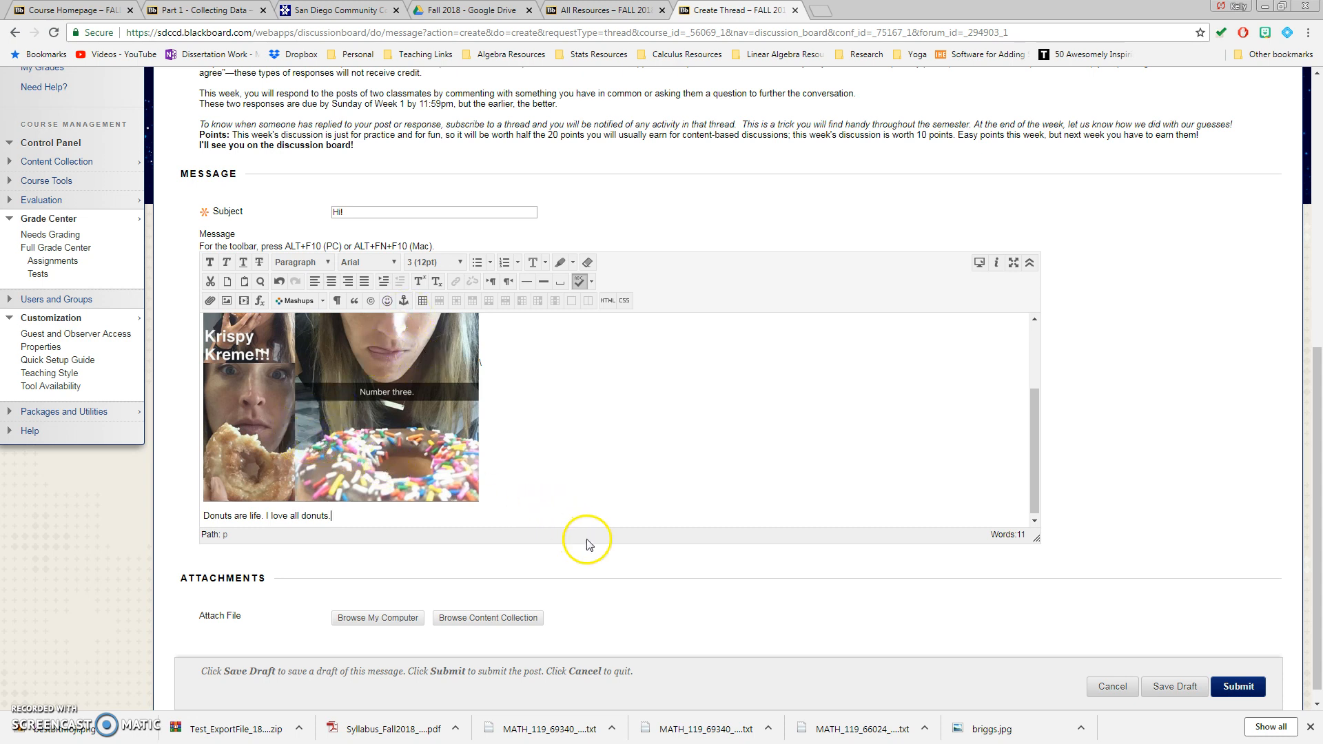
Review the composed message from greeting to closing text and look at its HTML code.
{"action": "scroll", "coordinate": [566, 514], "scroll_direction": "up", "scroll_amount": 3}
{"action": "scroll", "coordinate": [517, 333], "scroll_direction": "up", "scroll_amount": 1}
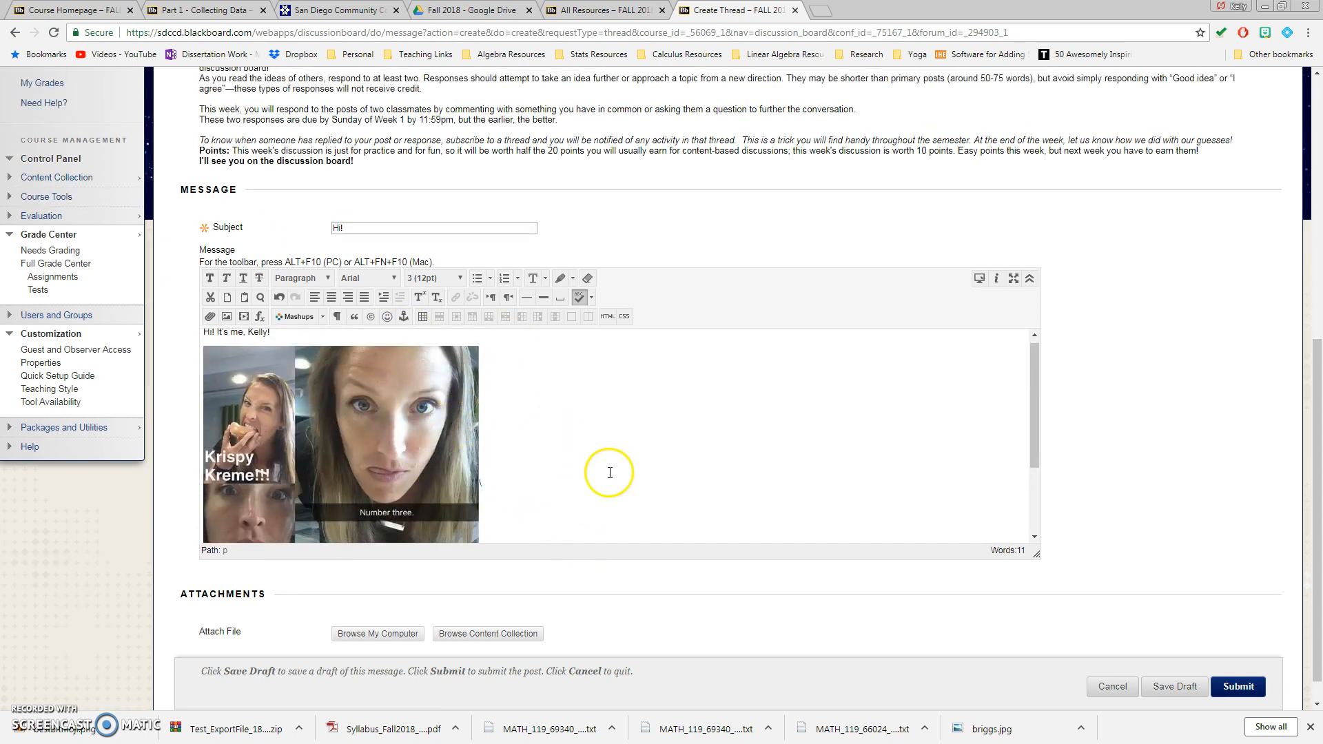
{"action": "scroll", "coordinate": [461, 458], "scroll_direction": "down", "scroll_amount": 3}
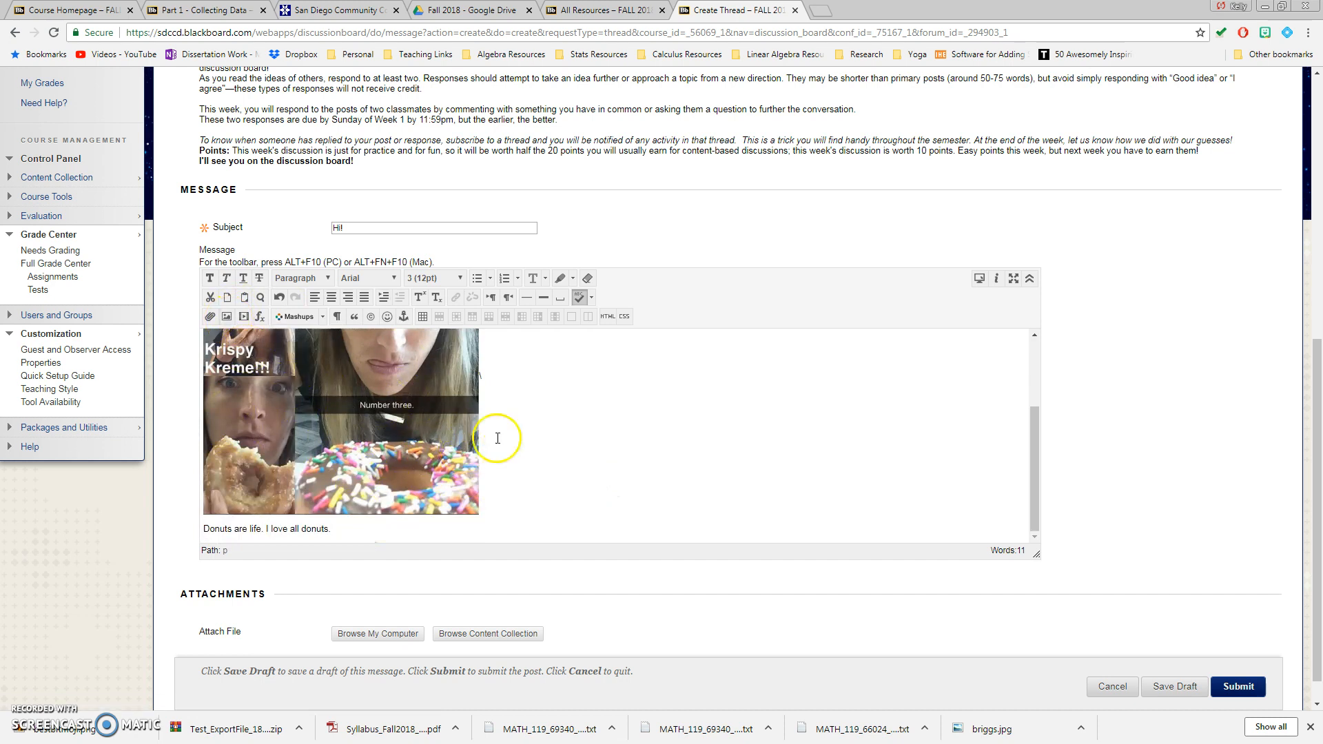
{"action": "left_click", "coordinate": [606, 319]}
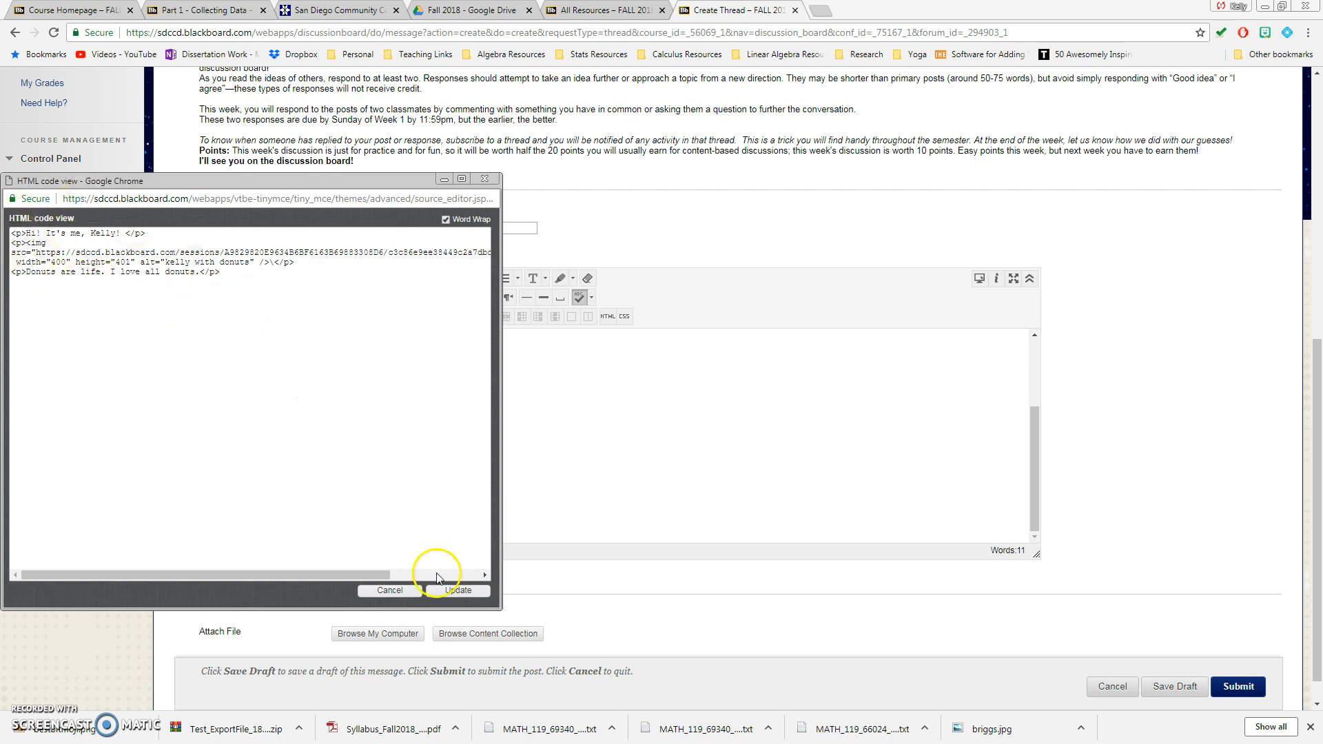
{"action": "left_click", "coordinate": [408, 590]}
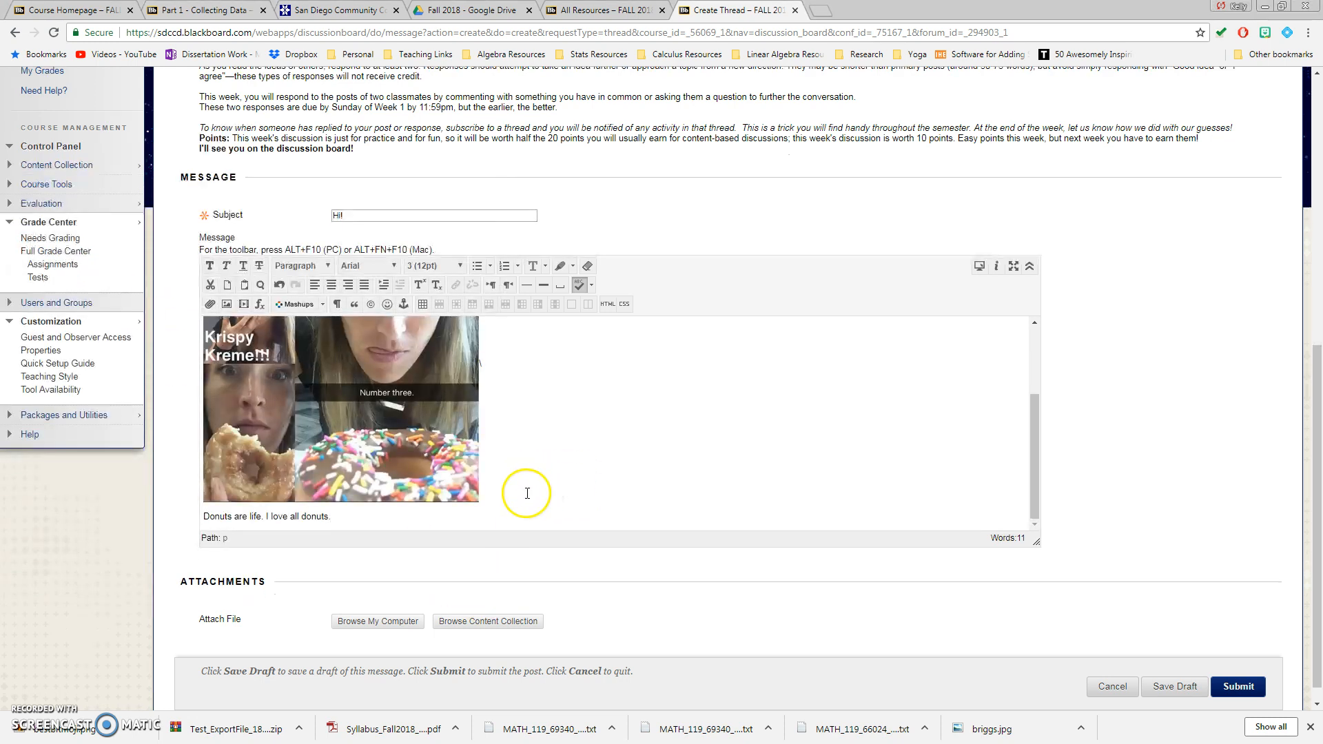
Attach bitme.png from the computer's Pictures library to the post and submit the thread.
{"action": "scroll", "coordinate": [525, 494], "scroll_direction": "down", "scroll_amount": 1}
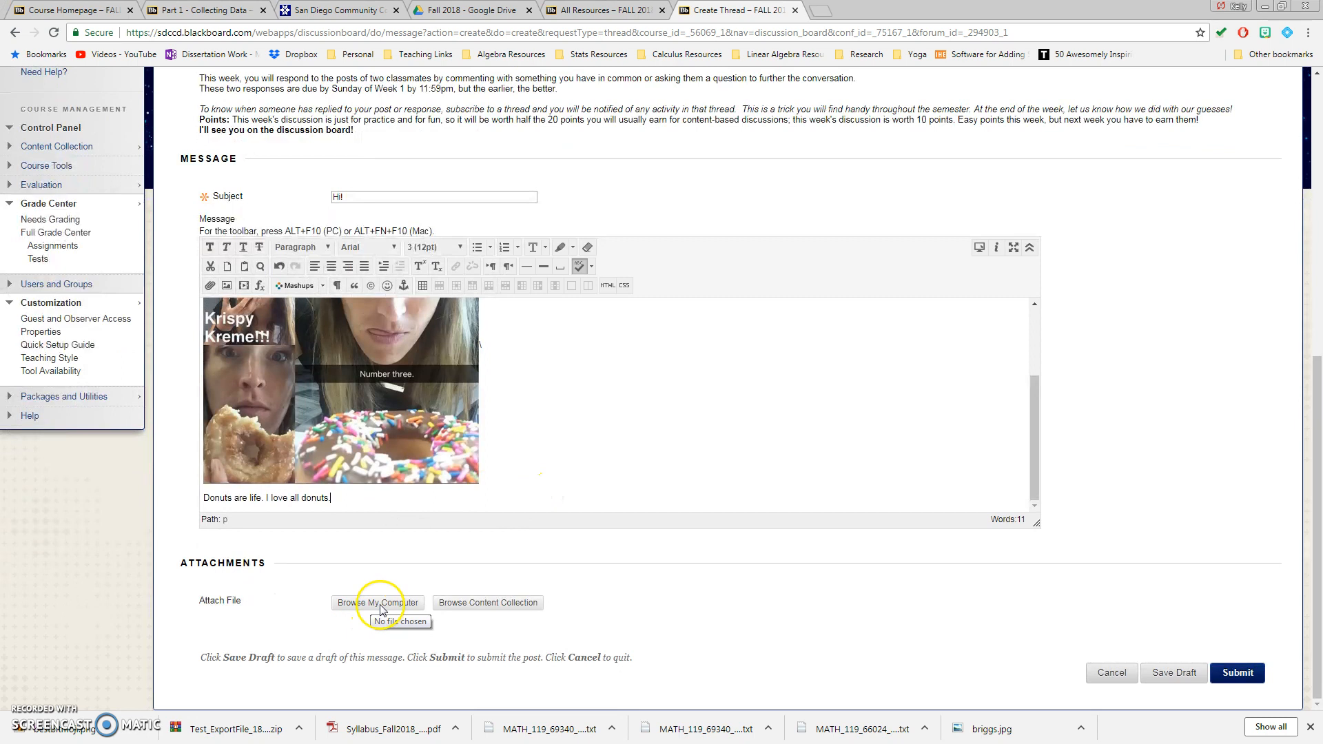
{"action": "left_click", "coordinate": [381, 606]}
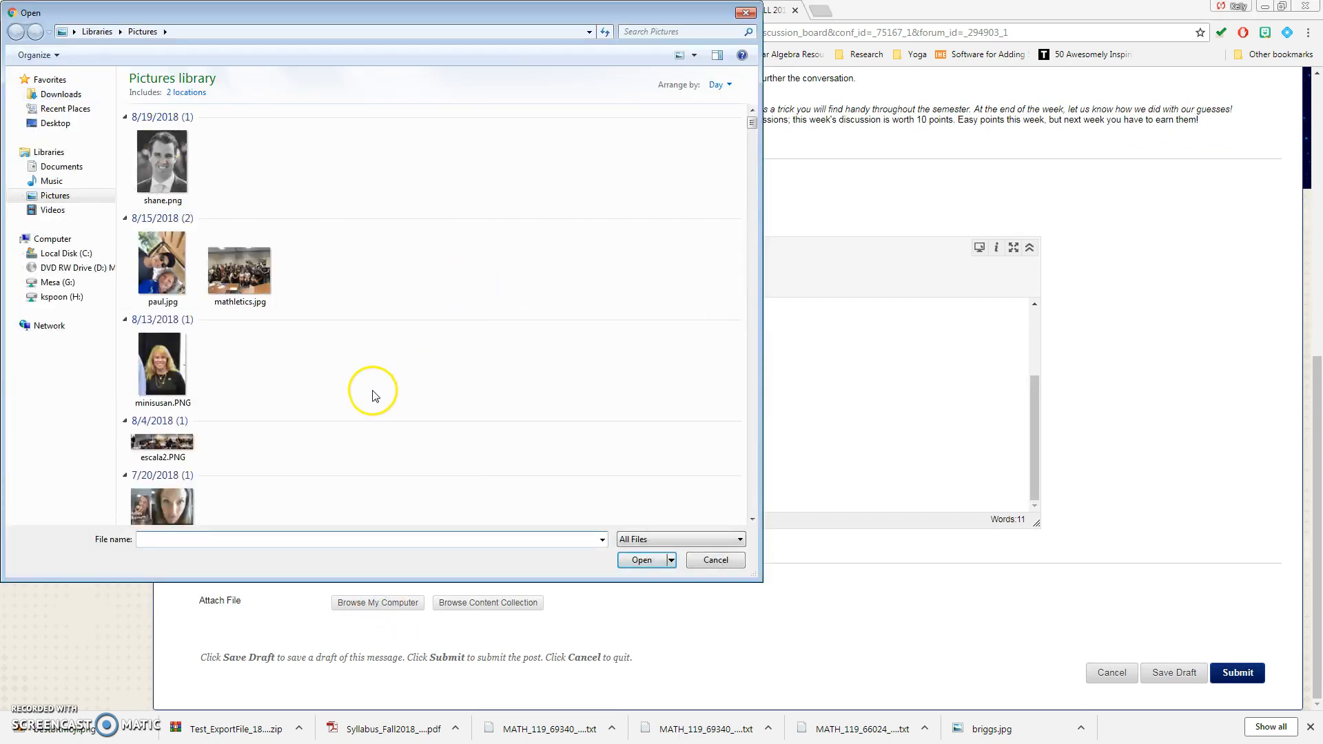
{"action": "left_click_drag", "start_coordinate": [752, 124], "coordinate": [755, 146]}
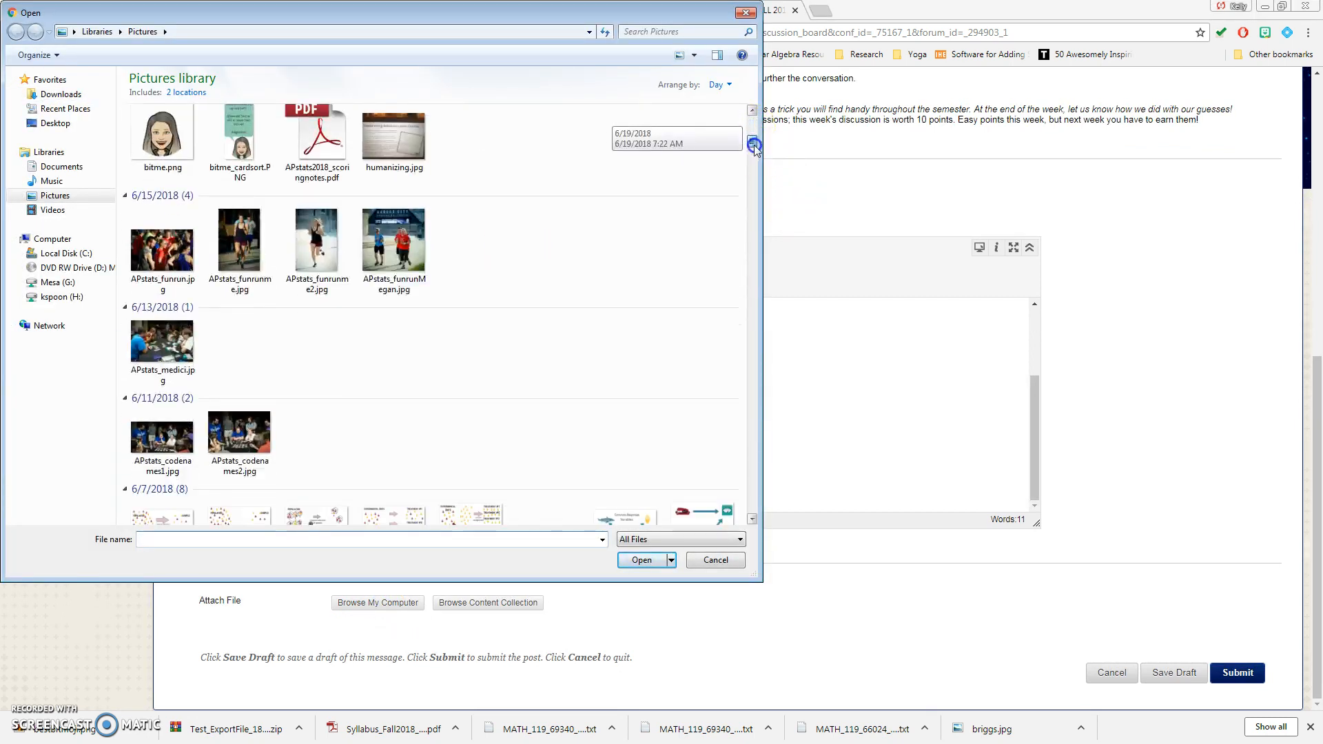
{"action": "double_click", "coordinate": [164, 136]}
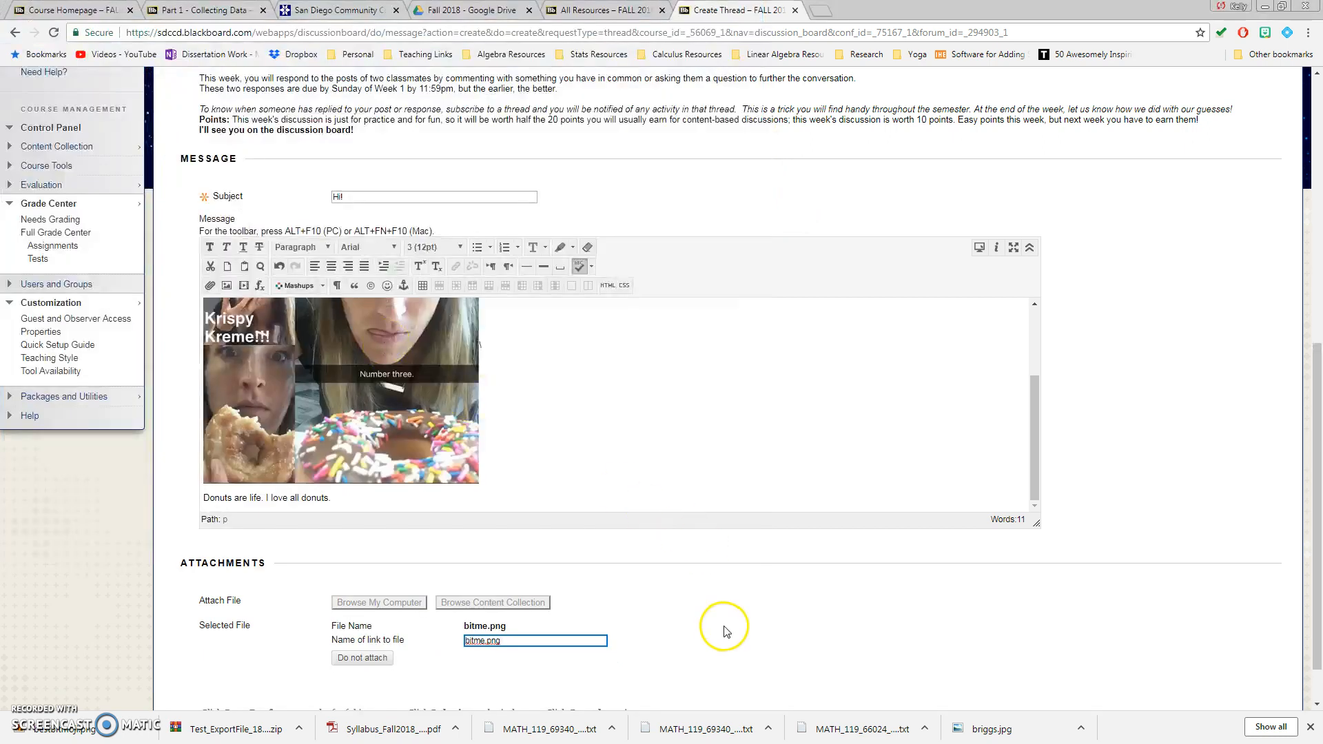
{"action": "scroll", "coordinate": [725, 631], "scroll_direction": "down", "scroll_amount": 1}
{"action": "left_click", "coordinate": [1237, 673]}
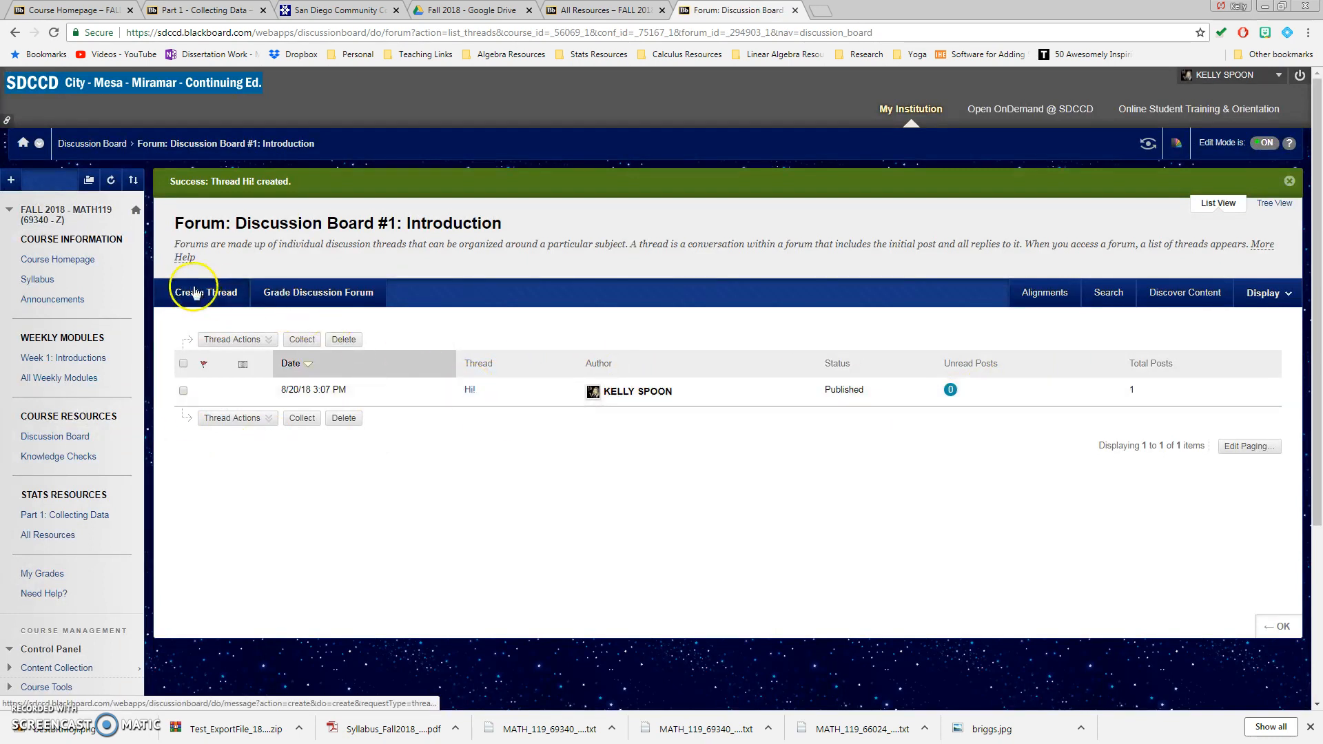
Open the "Hi!" thread, view its bitme.png attachment, and return to the thread.
{"action": "left_click", "coordinate": [469, 389]}
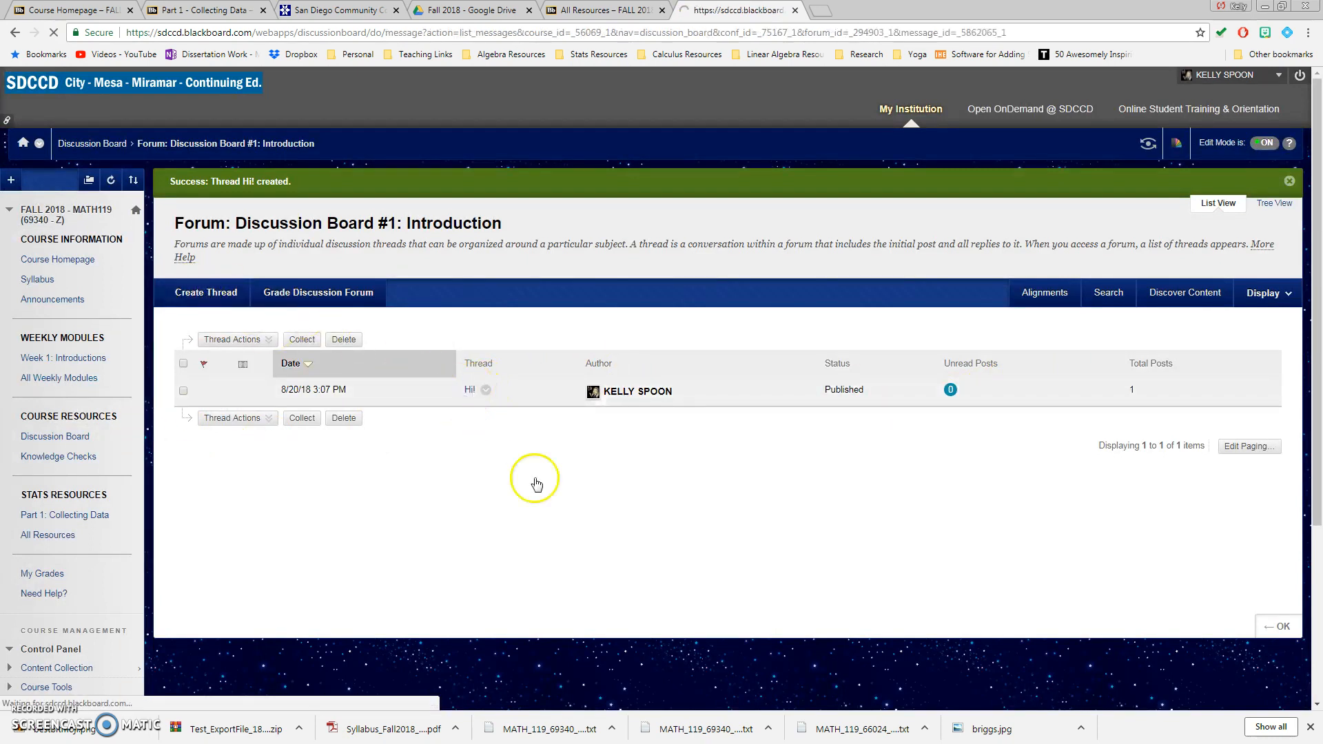
{"action": "scroll", "coordinate": [468, 288], "scroll_direction": "down", "scroll_amount": 3}
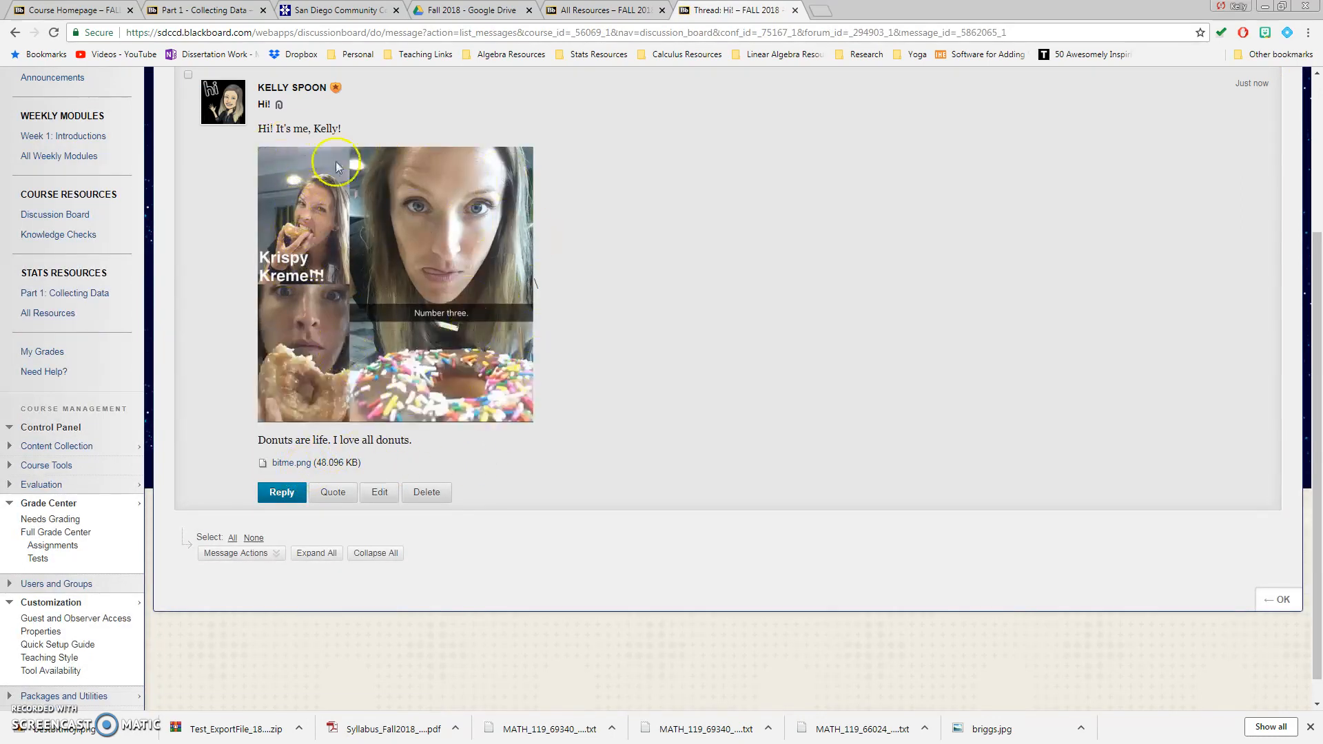
{"action": "left_click", "coordinate": [288, 462]}
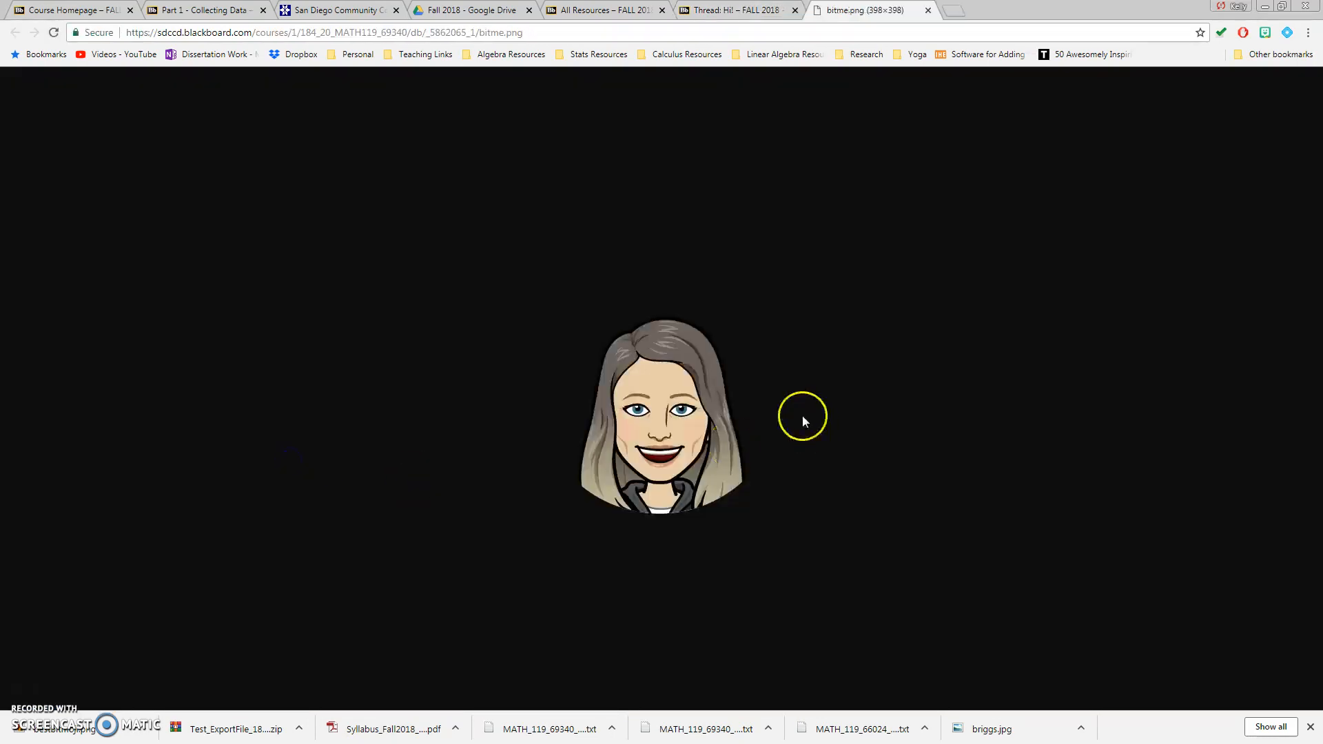
{"action": "left_click", "coordinate": [927, 13]}
Reply to the post with "What's up? I also love donuts. Let's be best friends." and submit it.
{"action": "left_click", "coordinate": [279, 493]}
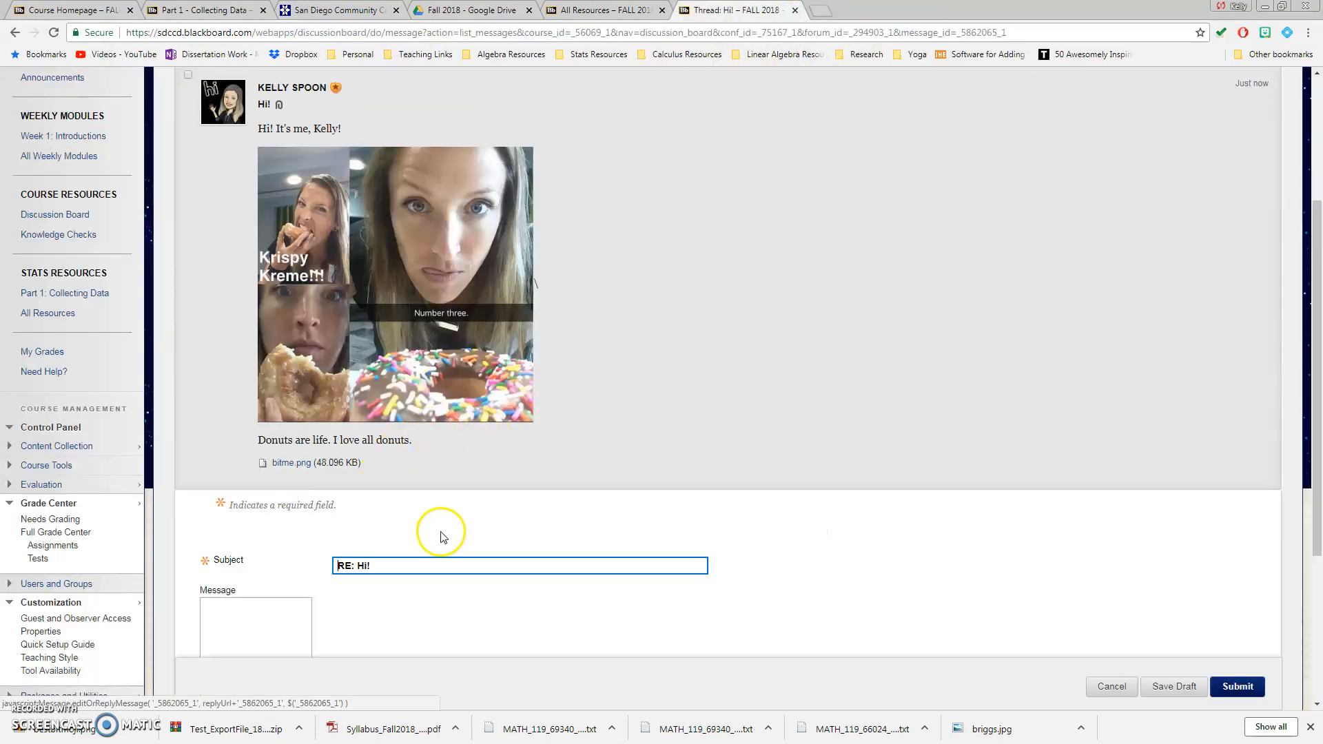
{"action": "scroll", "coordinate": [348, 602], "scroll_direction": "down", "scroll_amount": 3}
{"action": "left_click", "coordinate": [329, 512]}
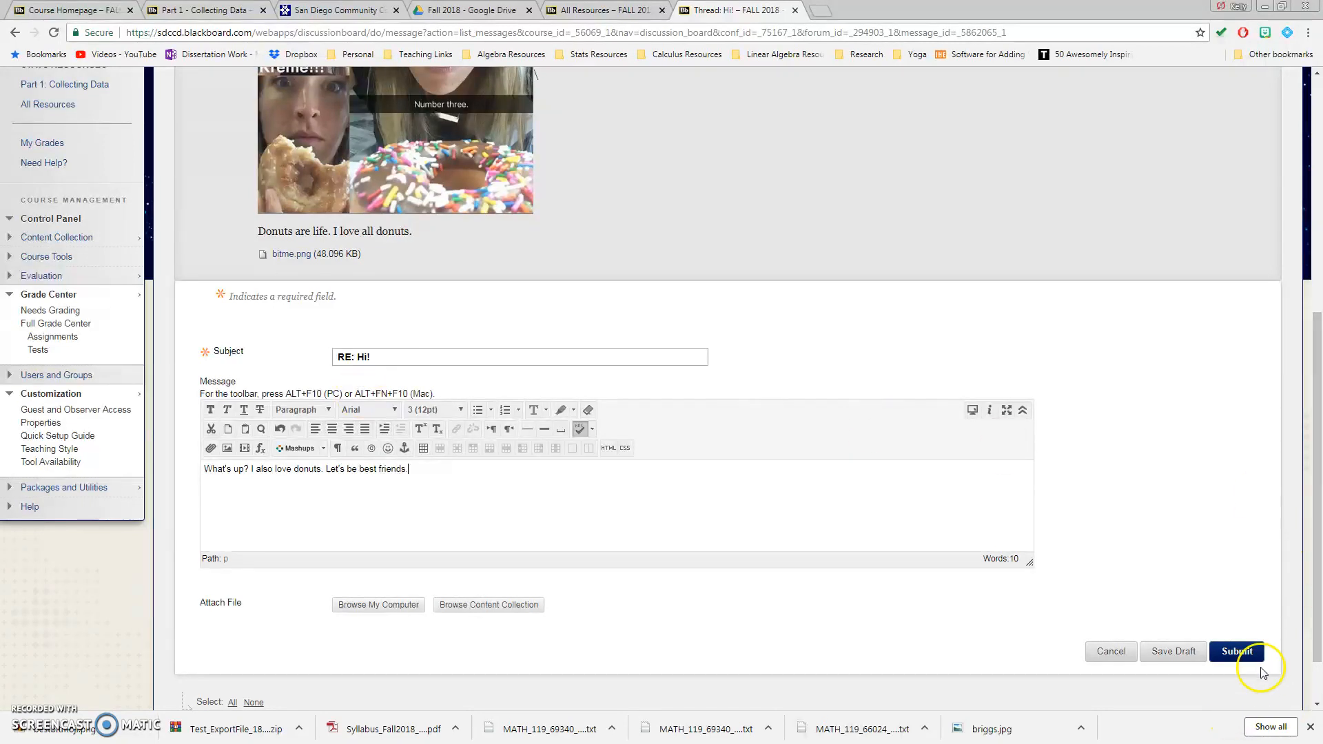
{"action": "left_click", "coordinate": [1240, 652]}
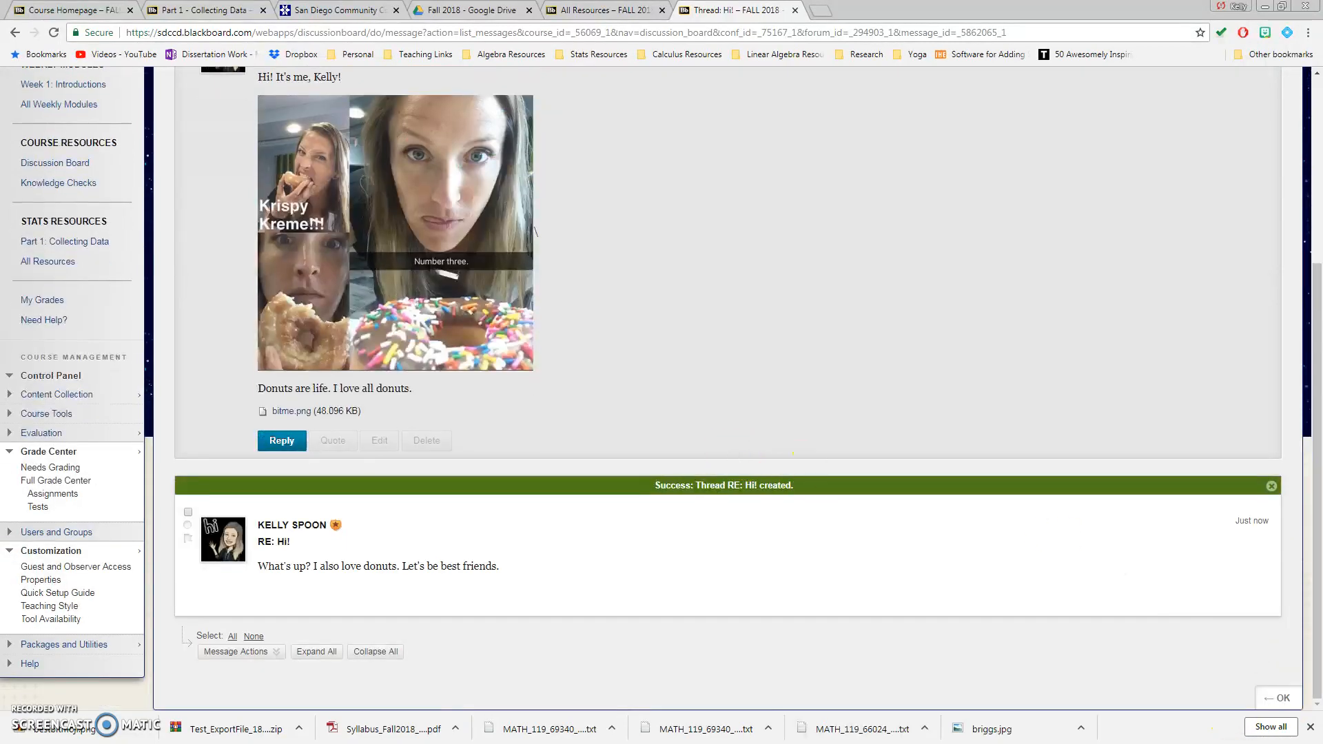
{"action": "scroll", "coordinate": [871, 236], "scroll_direction": "up", "scroll_amount": 2}
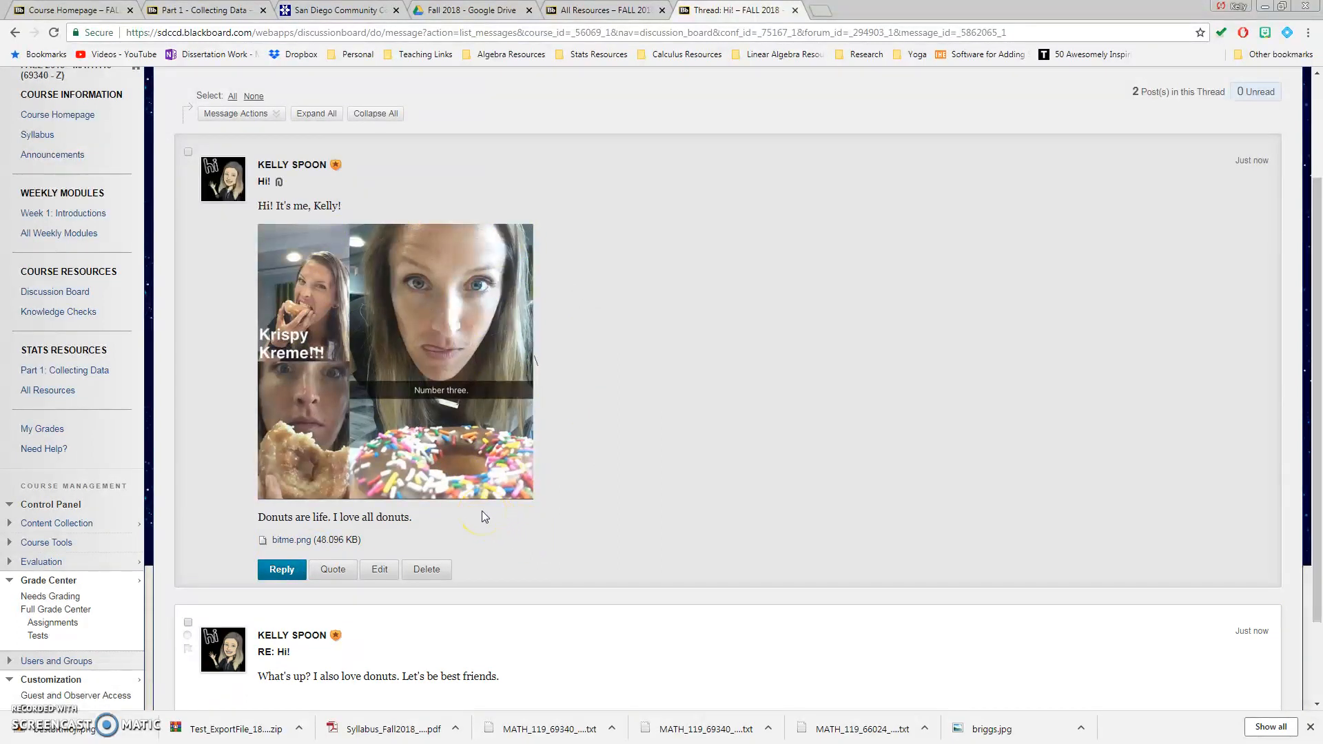
{"action": "scroll", "coordinate": [759, 482], "scroll_direction": "down", "scroll_amount": 2}
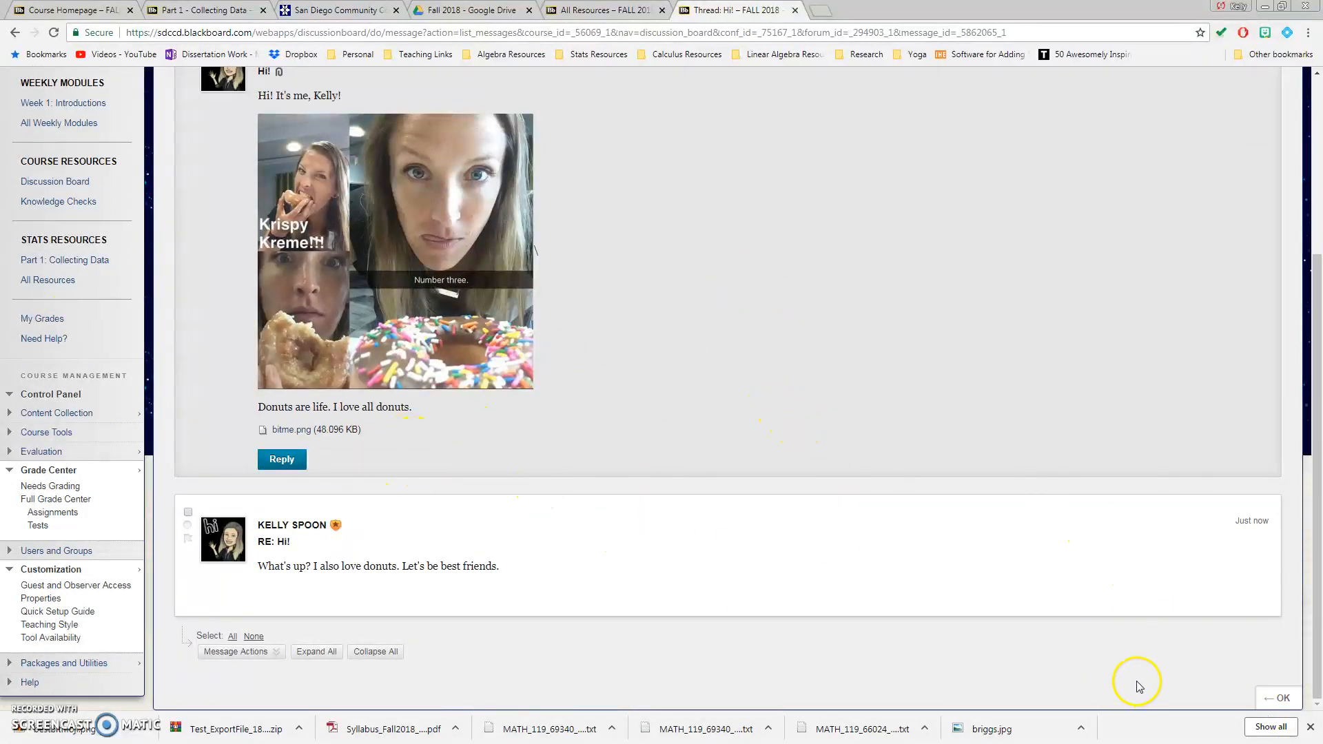
{"action": "scroll", "coordinate": [538, 544], "scroll_direction": "up", "scroll_amount": 5}
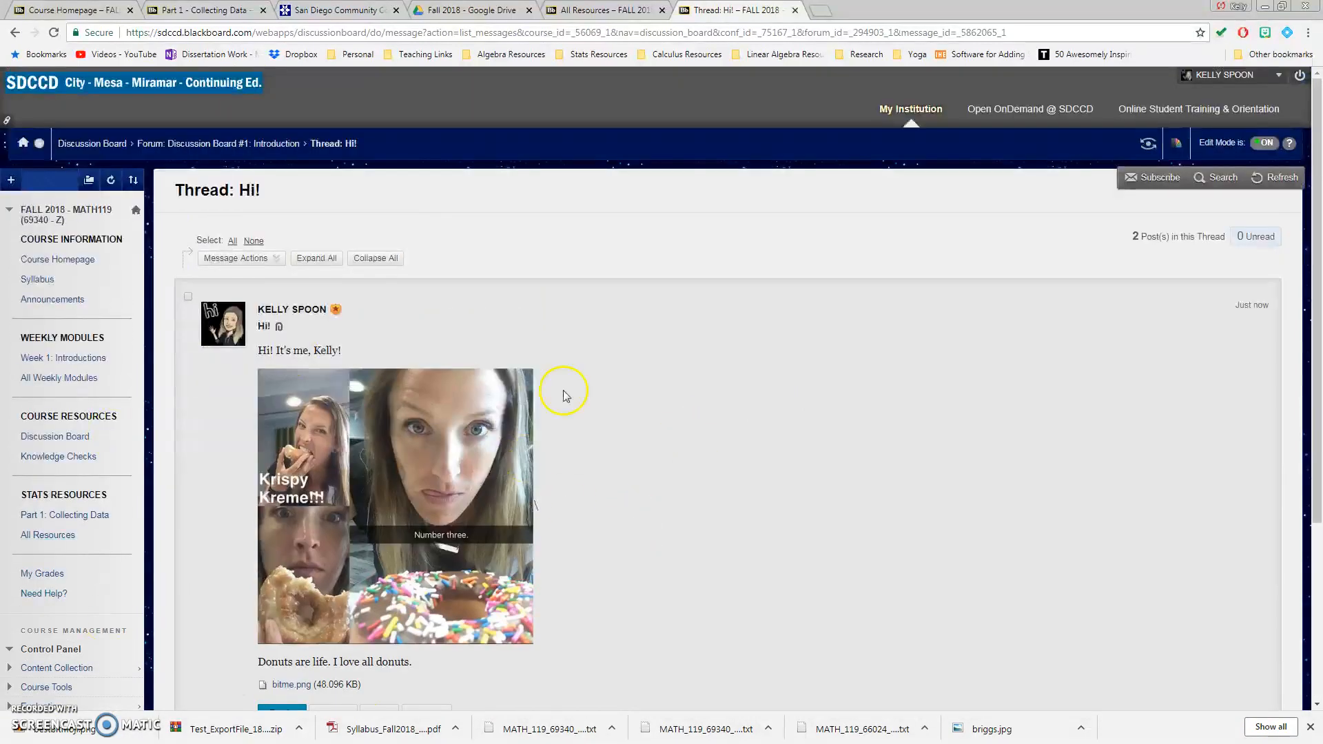